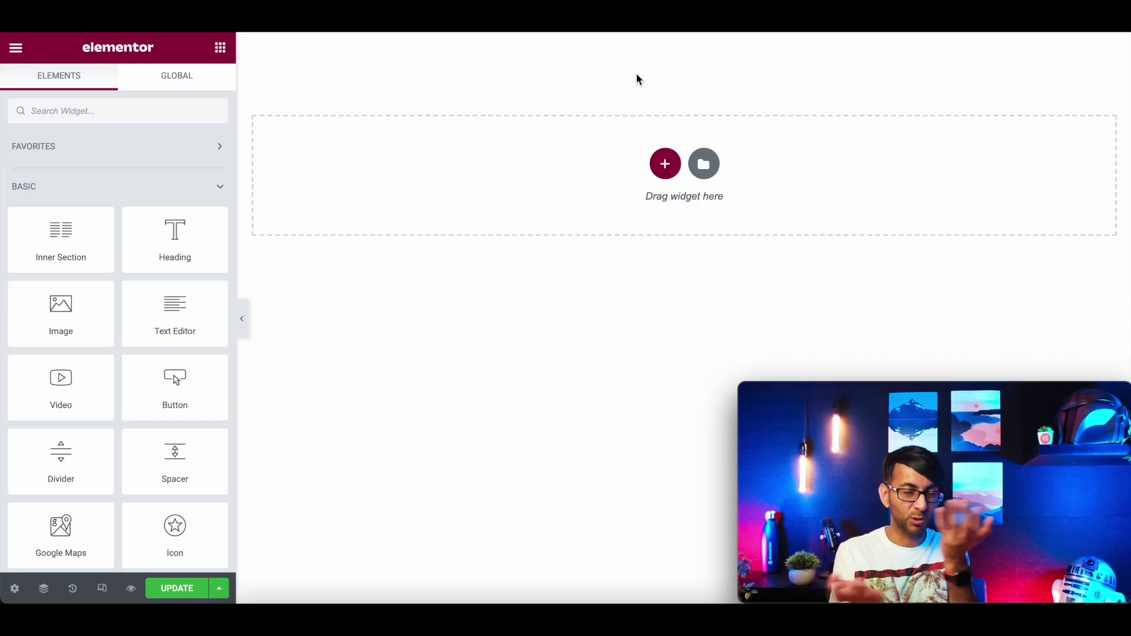
Show the Select Your Structure picker from the empty page's Add New Section button
click(665, 163)
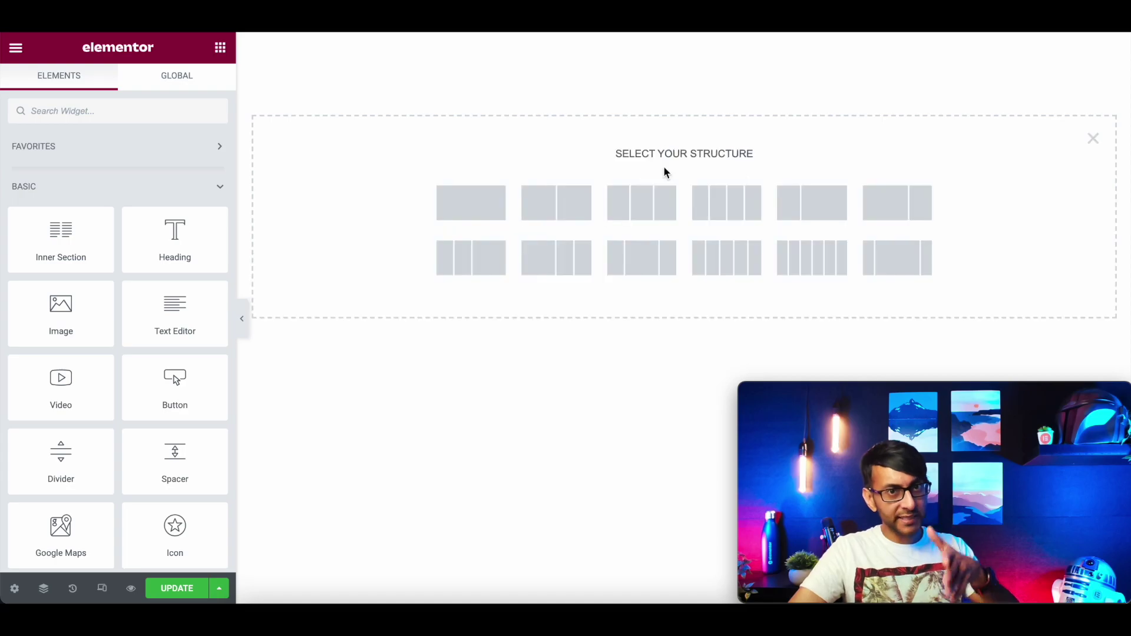
Create a single-column section with Height set to Min Height of 100 VH
click(493, 213)
click(157, 287)
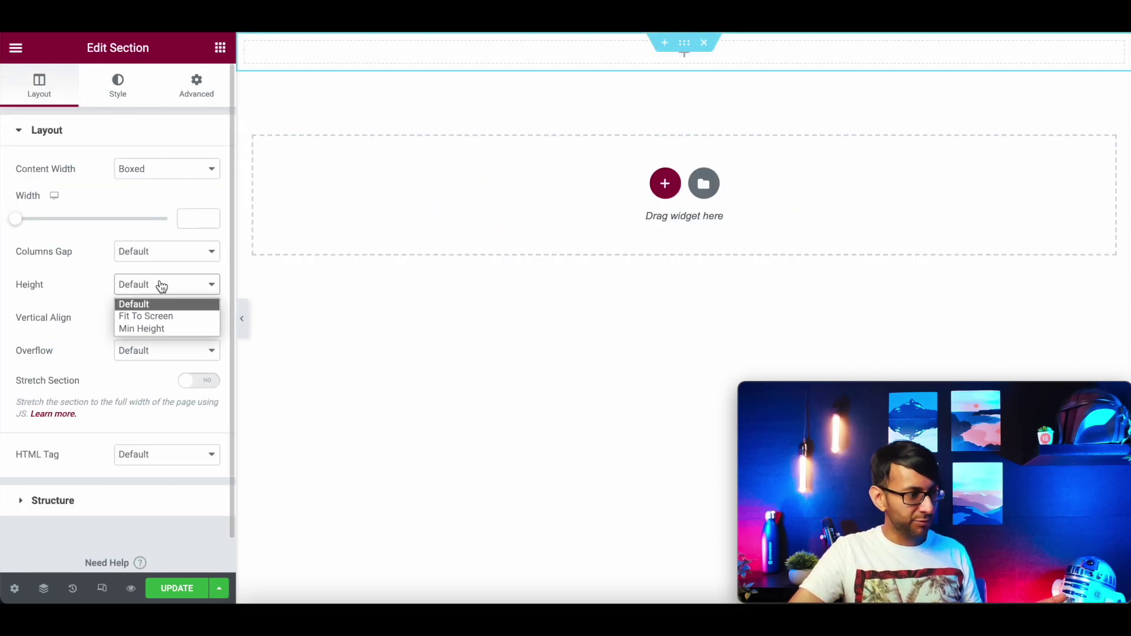
click(158, 331)
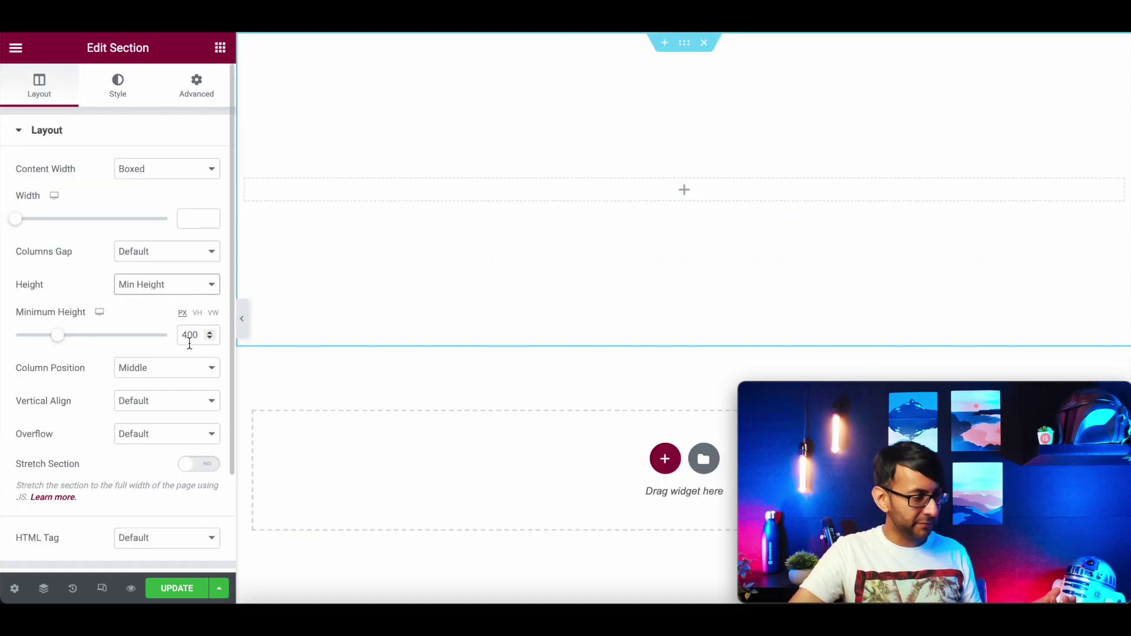
click(198, 313)
drag(203, 334, 167, 331)
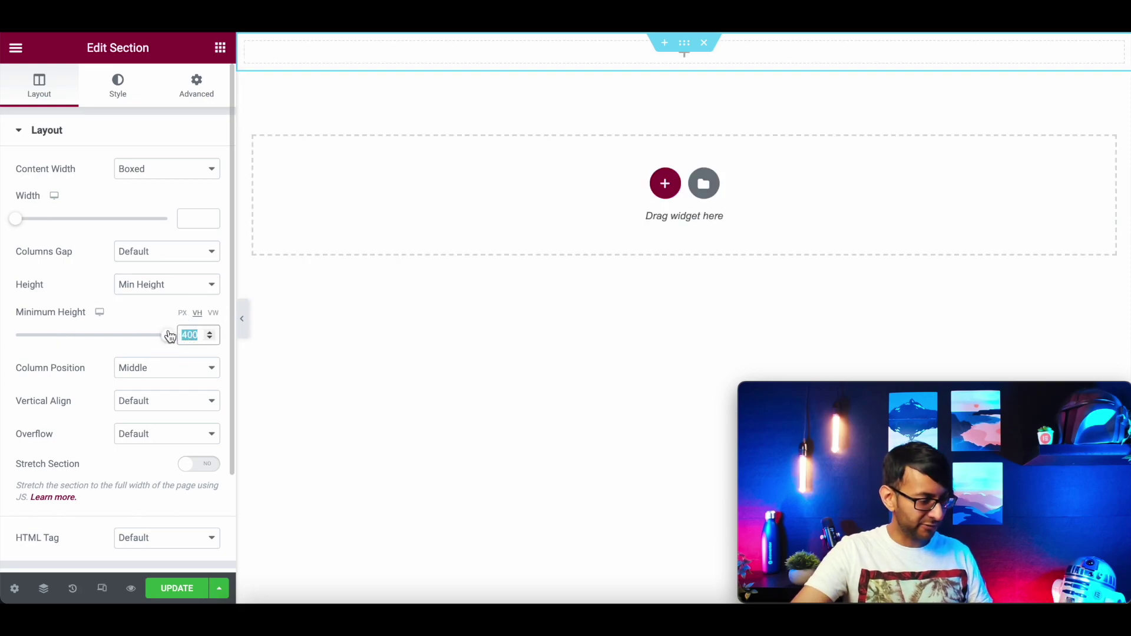
text(100)
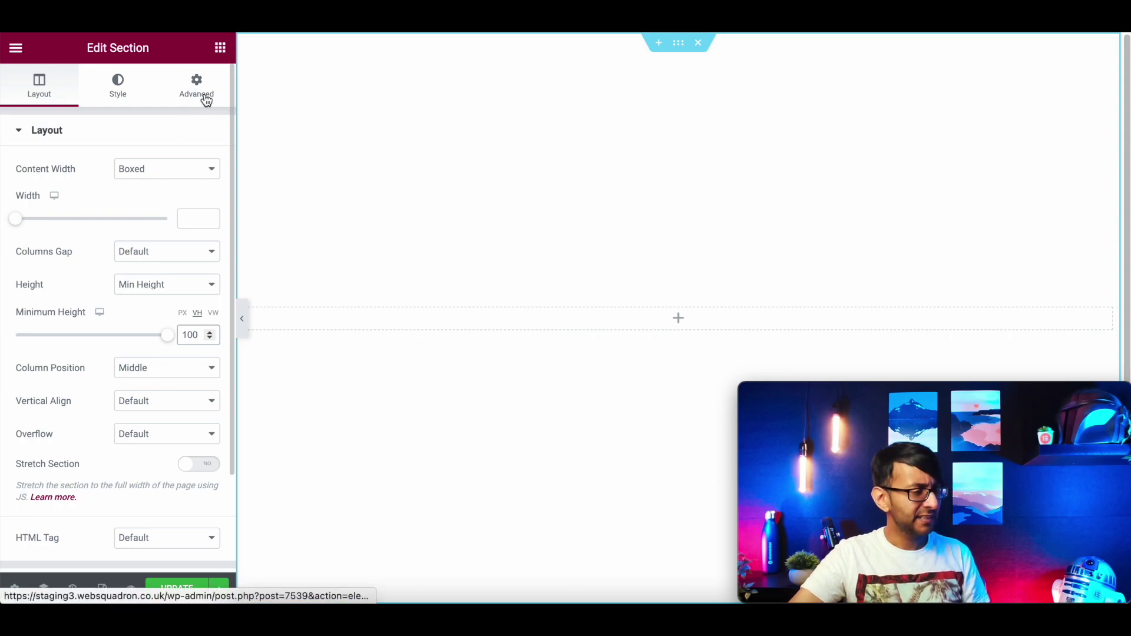
Give the section a Classic #444444 background and drop a Heading widget into it
click(114, 100)
click(146, 202)
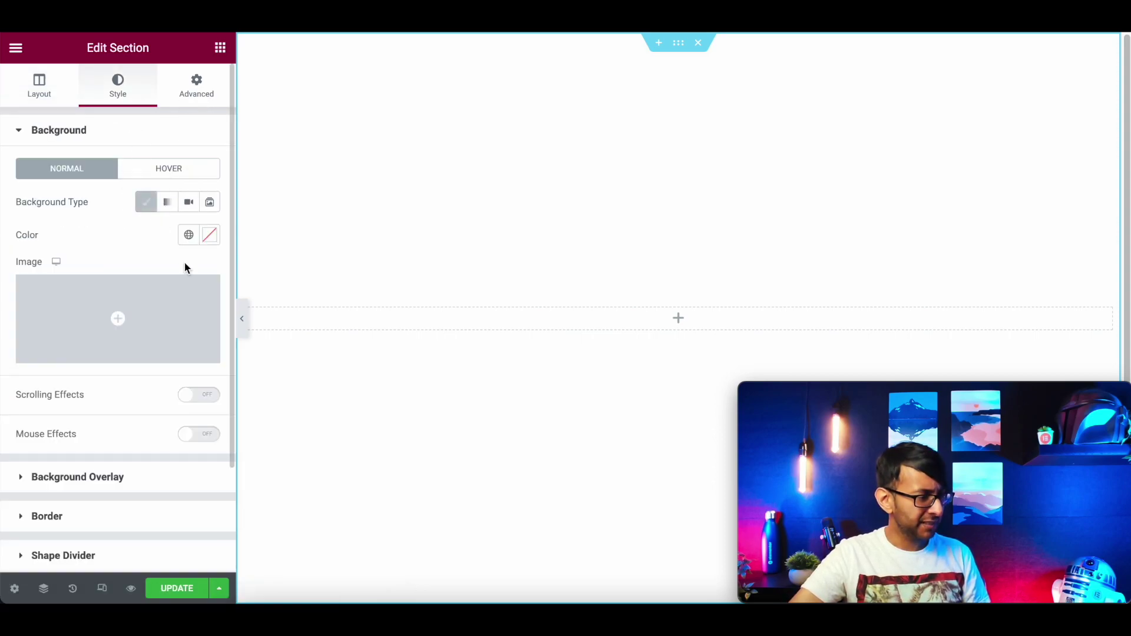
click(210, 235)
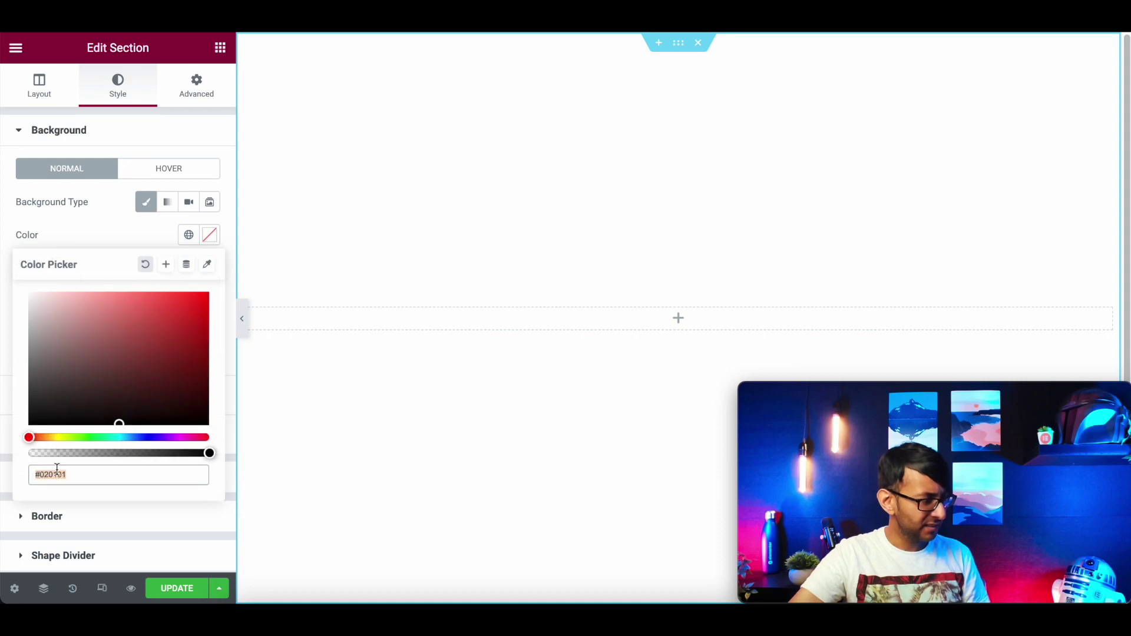
click(99, 476)
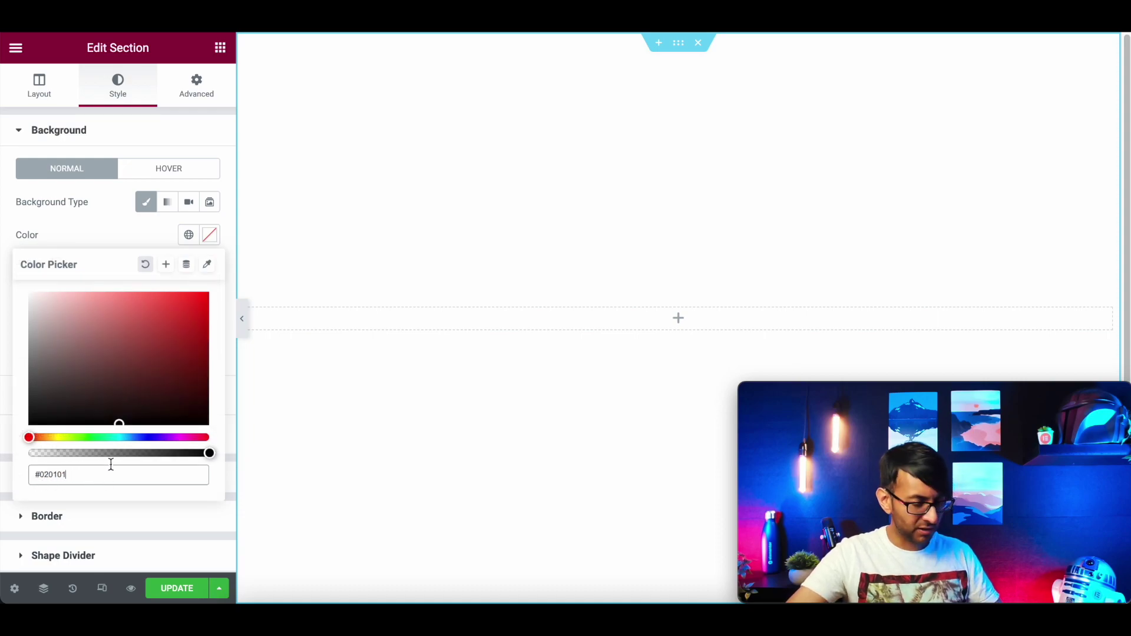
key(BackSpace)
key(BackSpace)
key(BackSpace)
key(BackSpace)
key(BackSpace)
text(444444)
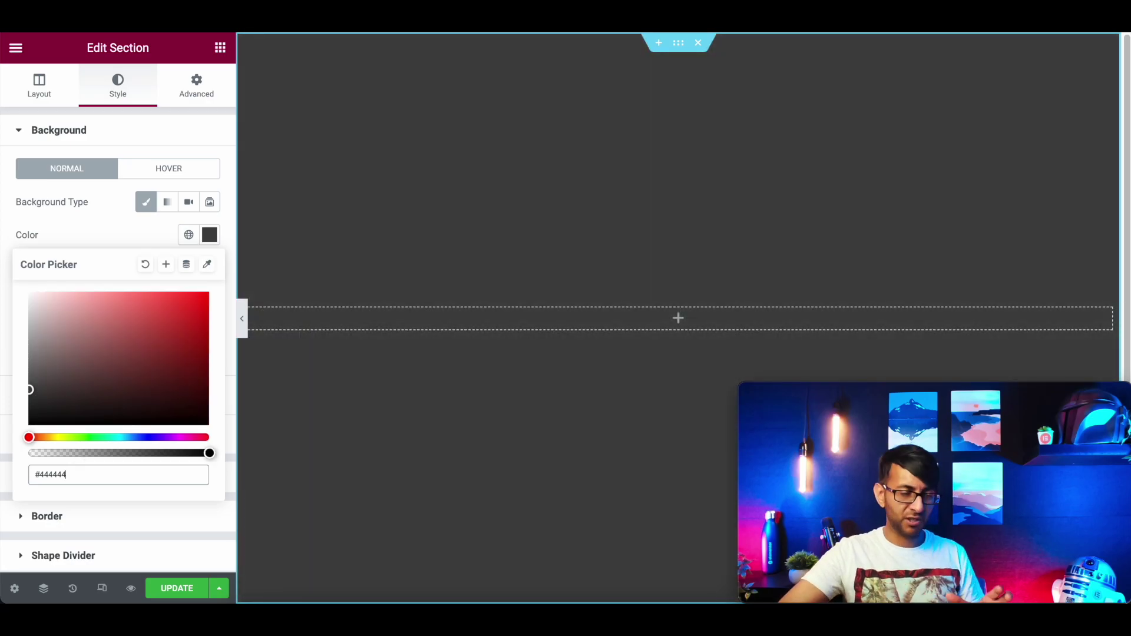
click(220, 47)
drag(174, 238, 321, 310)
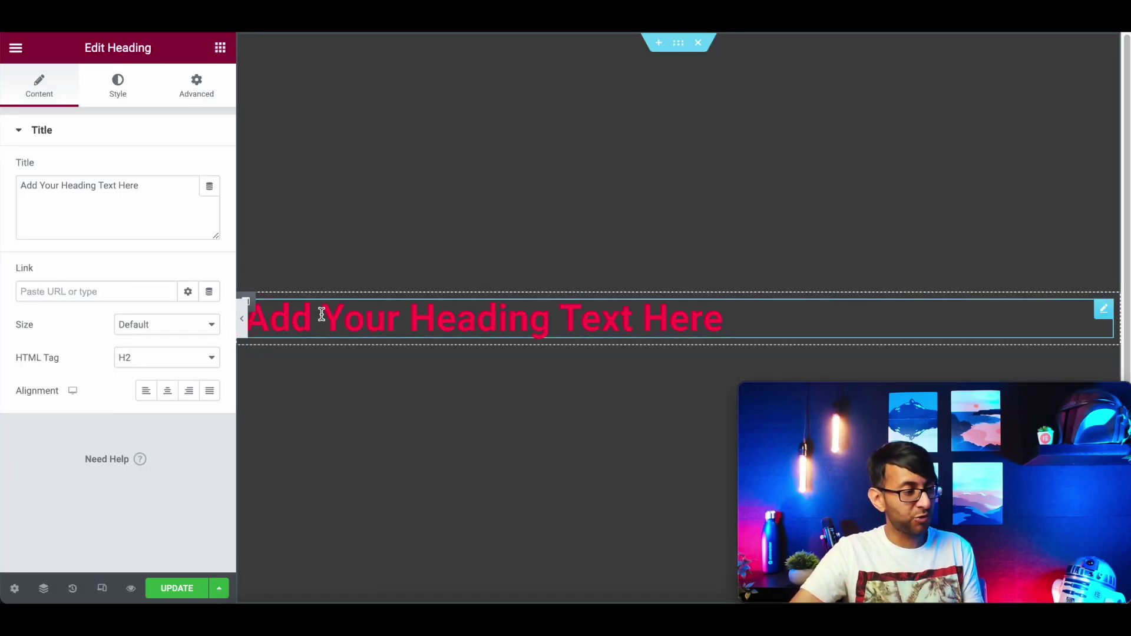
Replace the heading's placeholder title with new 'Powerful Hero…' banner wording
triple_click(99, 183)
text(POWERFUL)
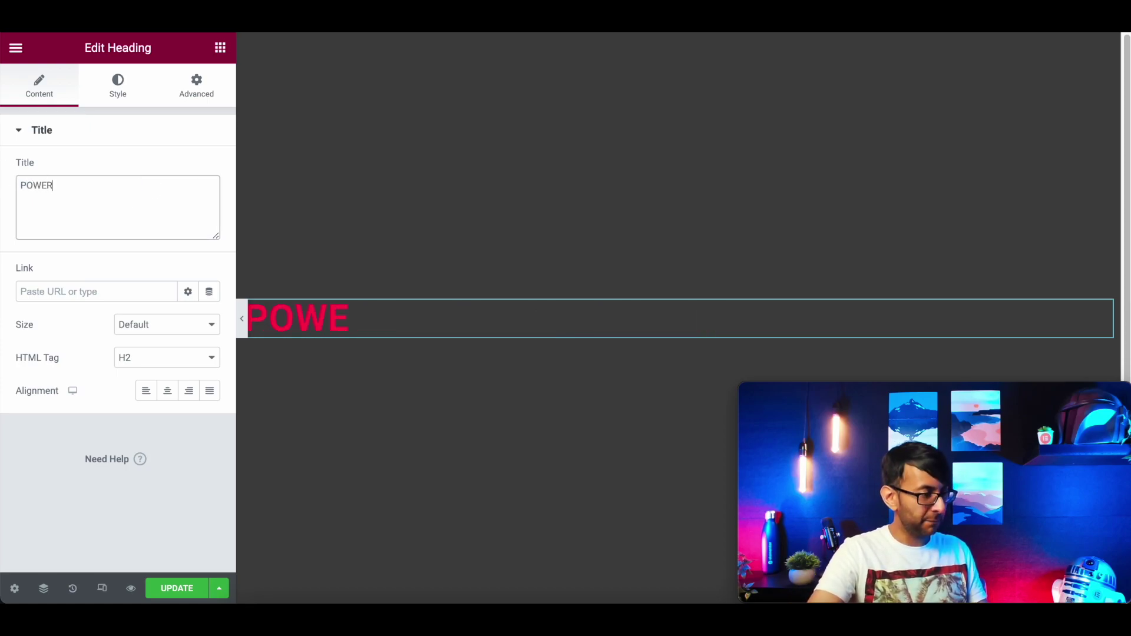
key(BackSpace)
key(BackSpace)
key(BackSpace)
key(BackSpace)
key(BackSpace)
key(BackSpace)
key(BackSpace)
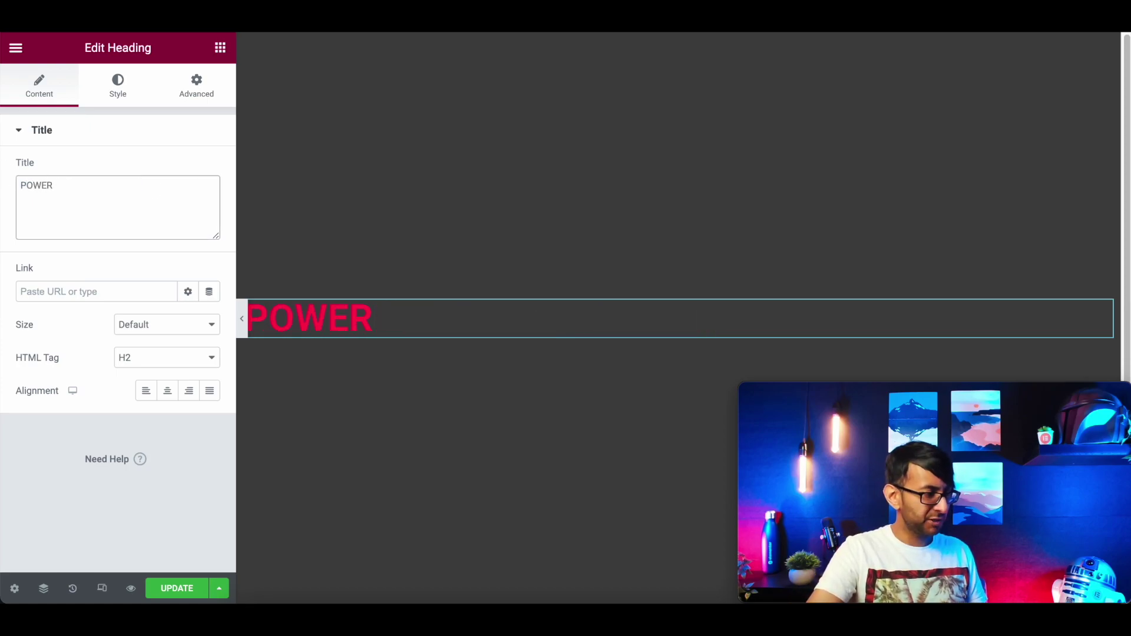
text(owerf)
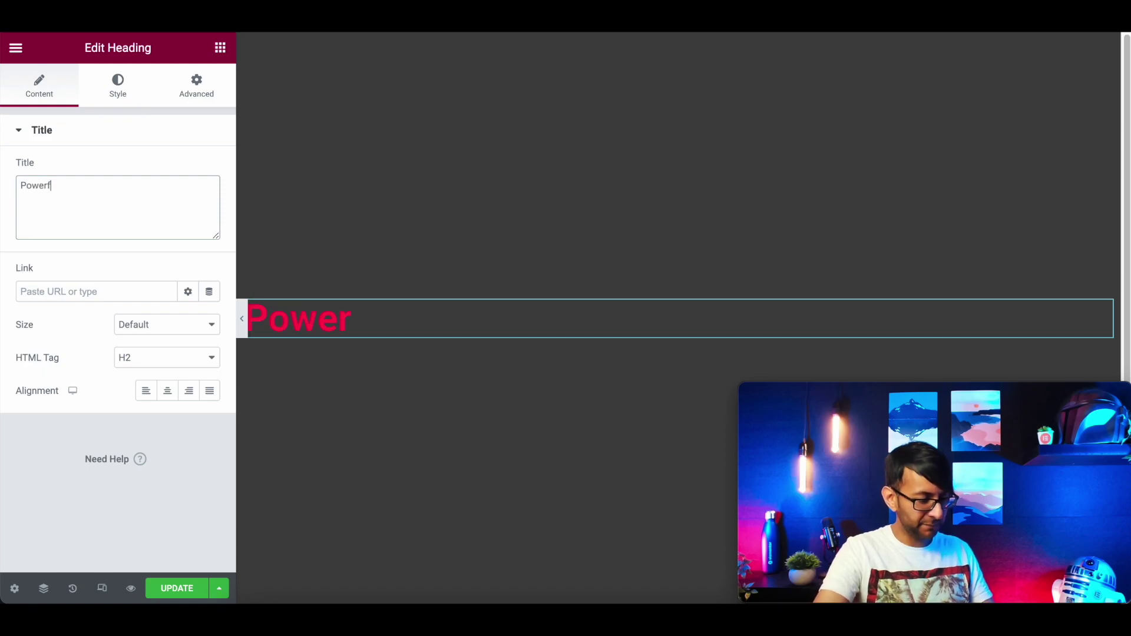
text(ul Hero Banners with T)
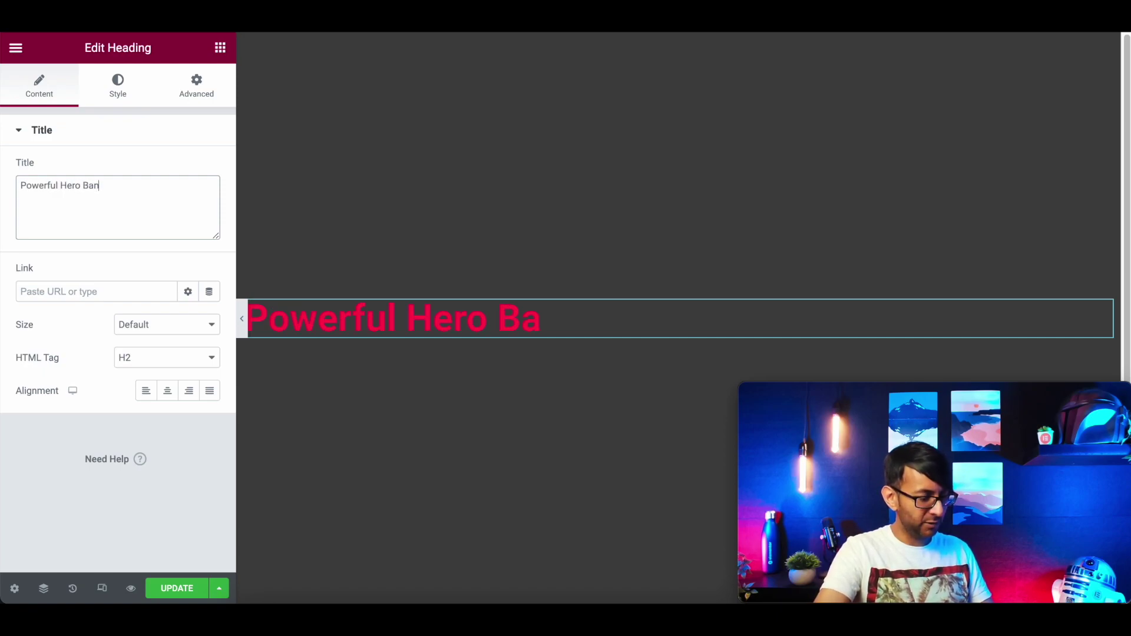
text(ext Banner)
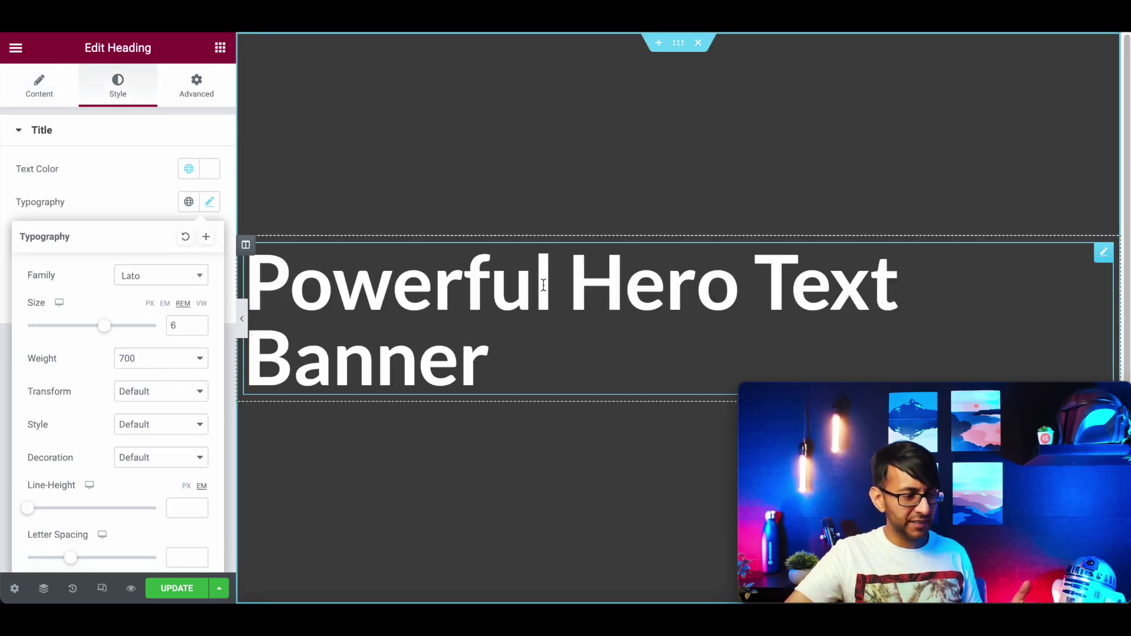
Split the heading into three lines: Powerful / Hero Text / Banner
click(570, 271)
double_click(571, 271)
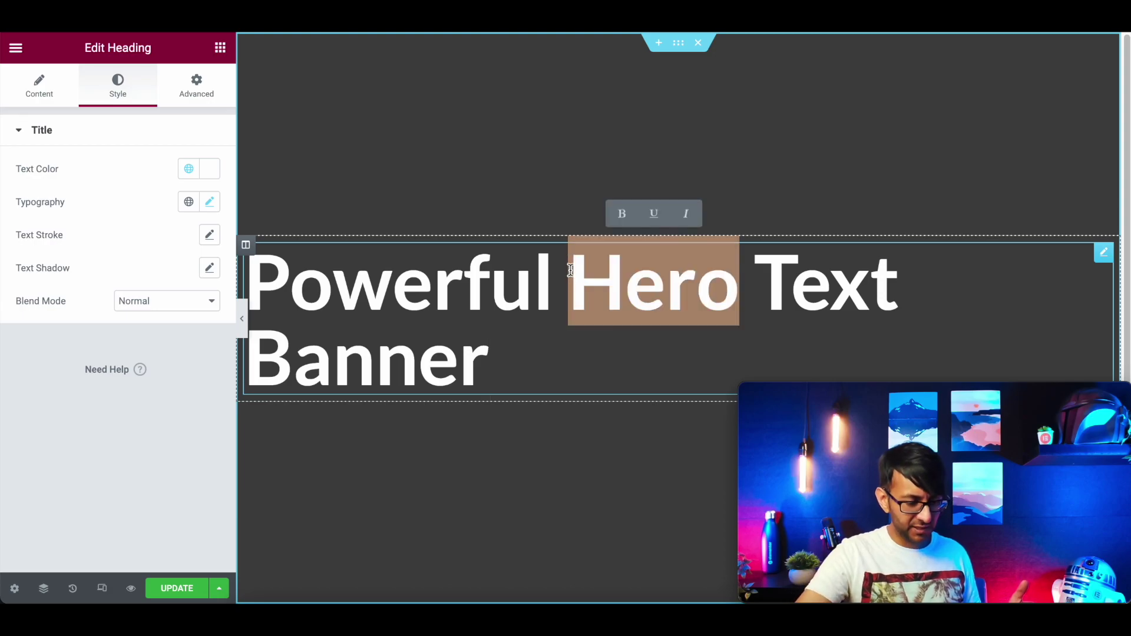
click(570, 271)
key(BackSpace)
key(Return)
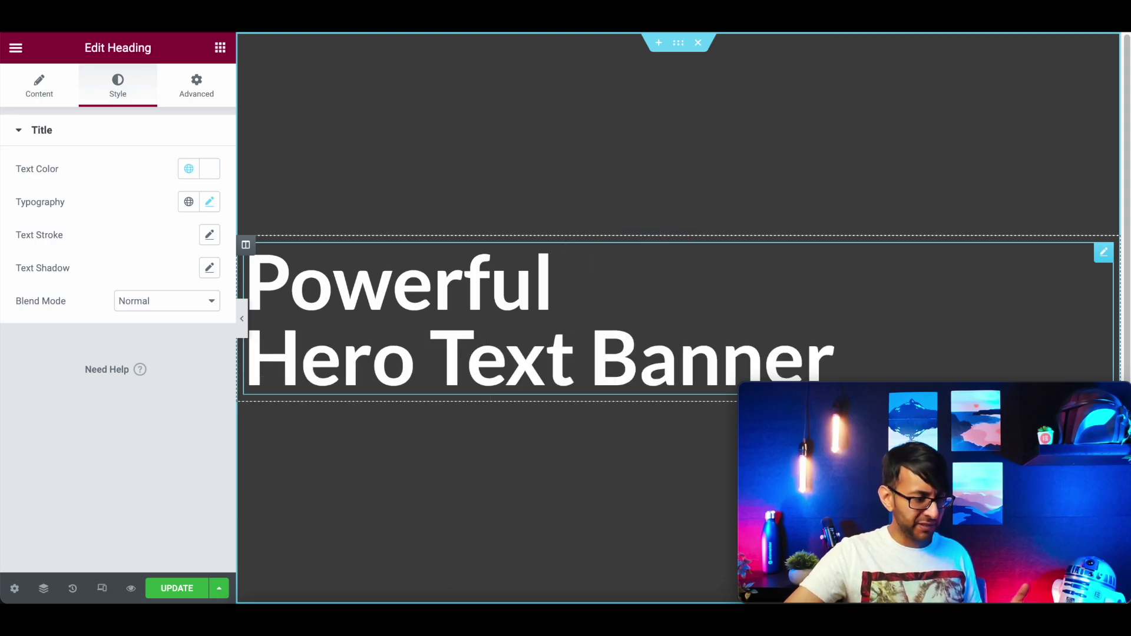
click(587, 352)
key(BackSpace)
key(Return)
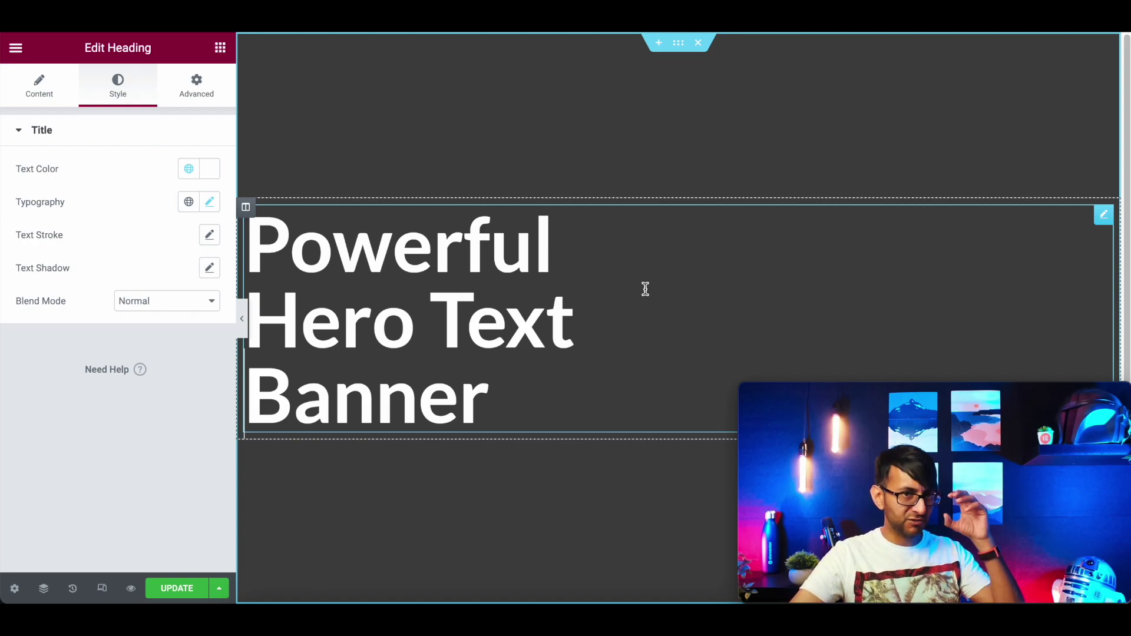
Duplicate the 'Powerful Hero Text Banner' heading from its right-click menu
click(220, 47)
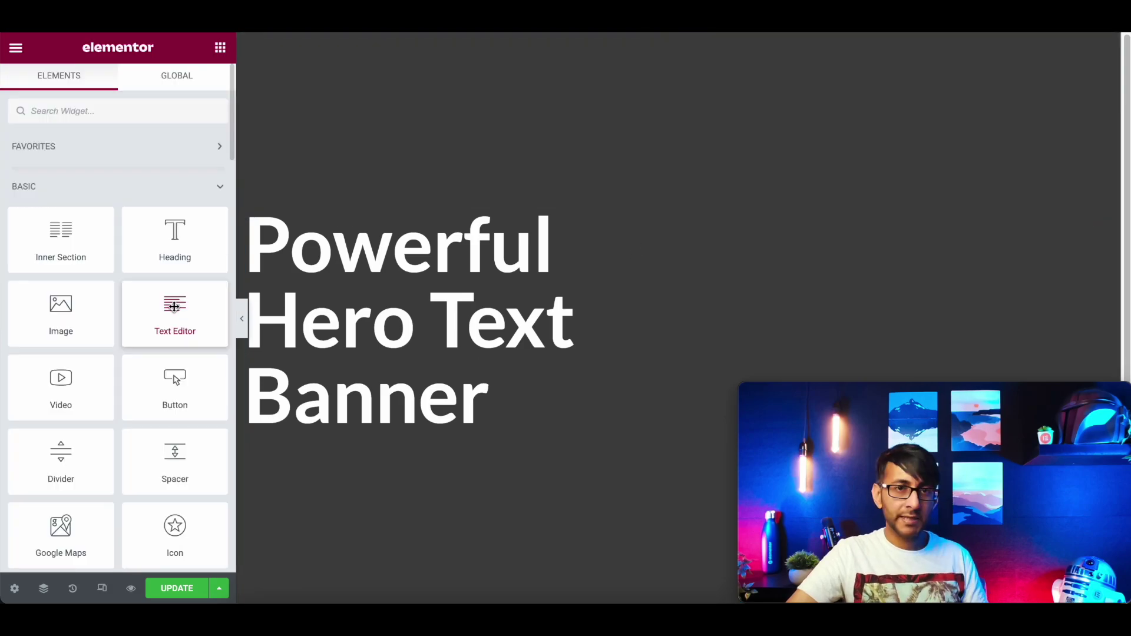
drag(179, 309, 199, 225)
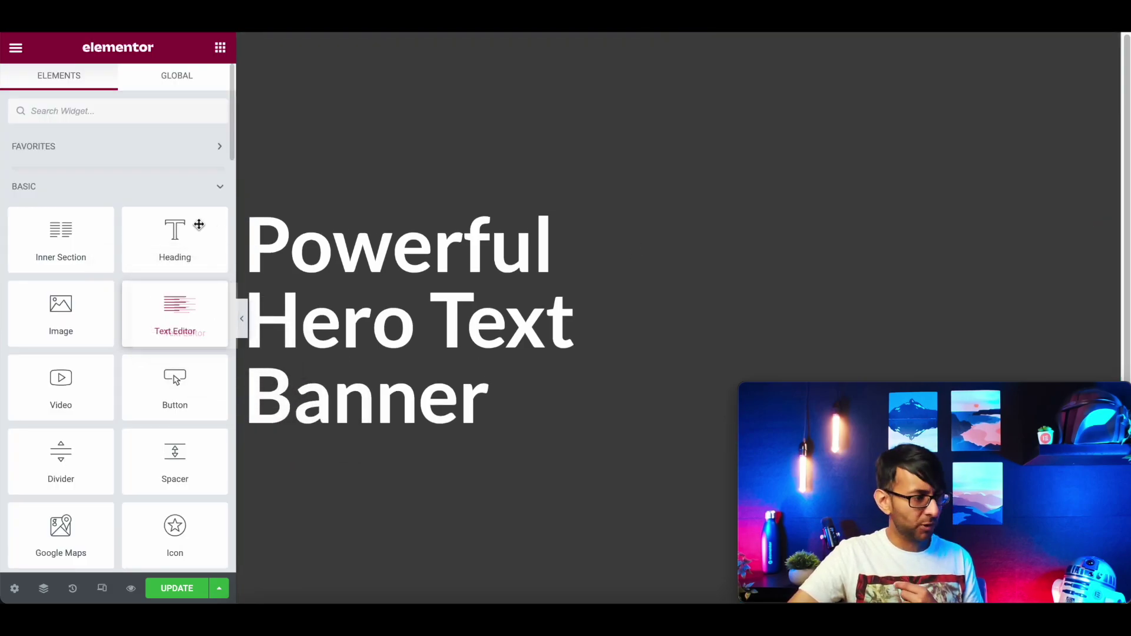
right_click(391, 296)
click(458, 332)
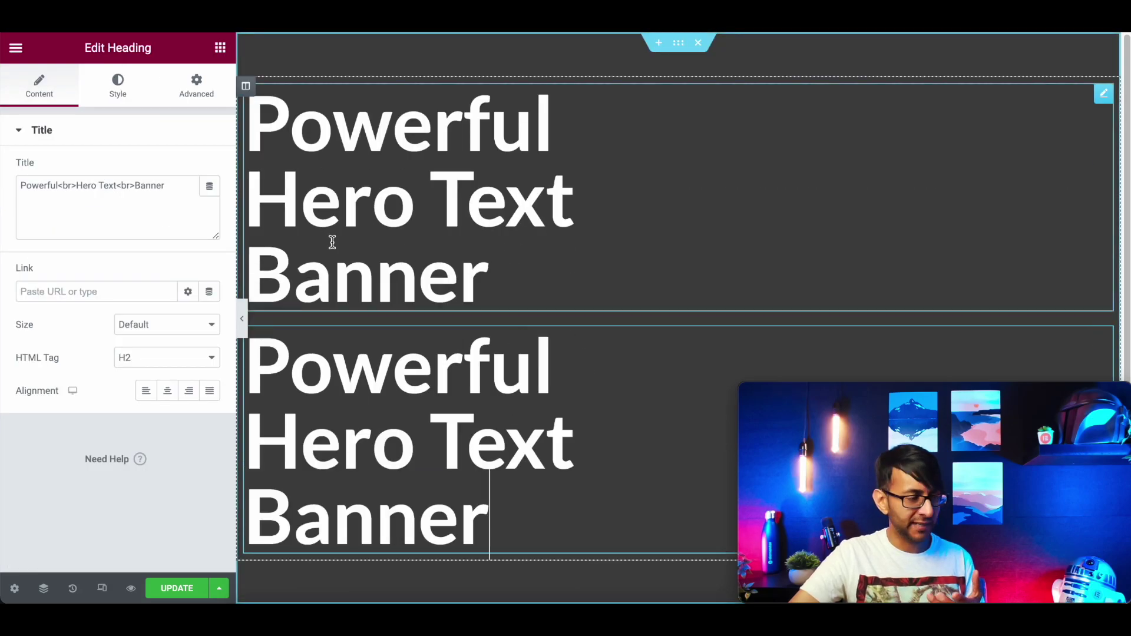
click(119, 94)
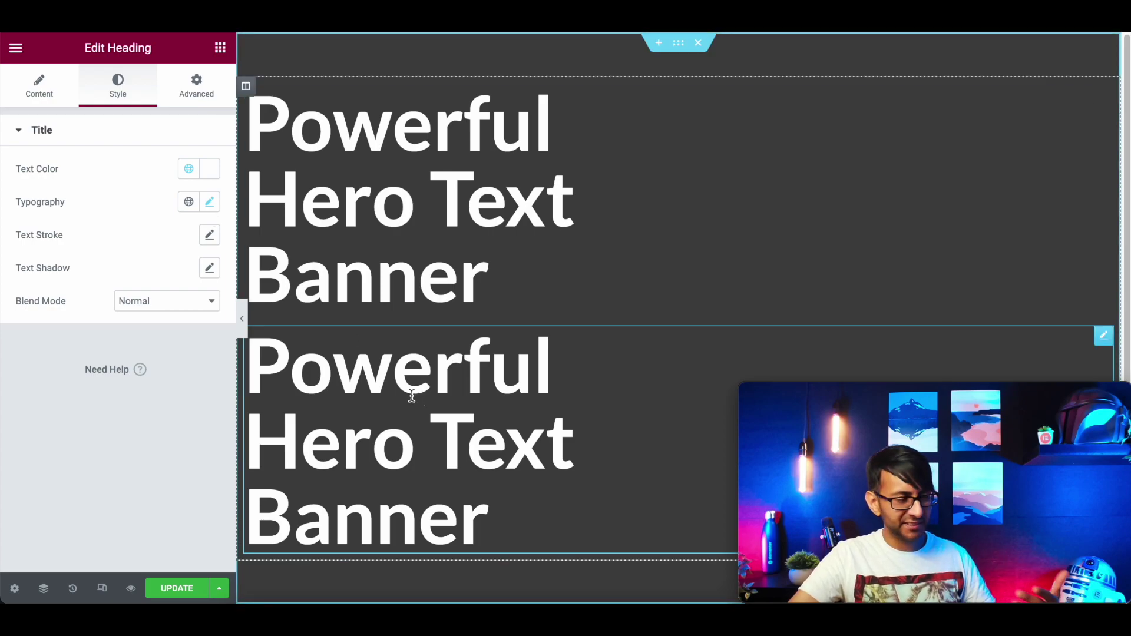
Set the copied heading's typography to Raleway, 1.6 rem, weight 500
click(209, 201)
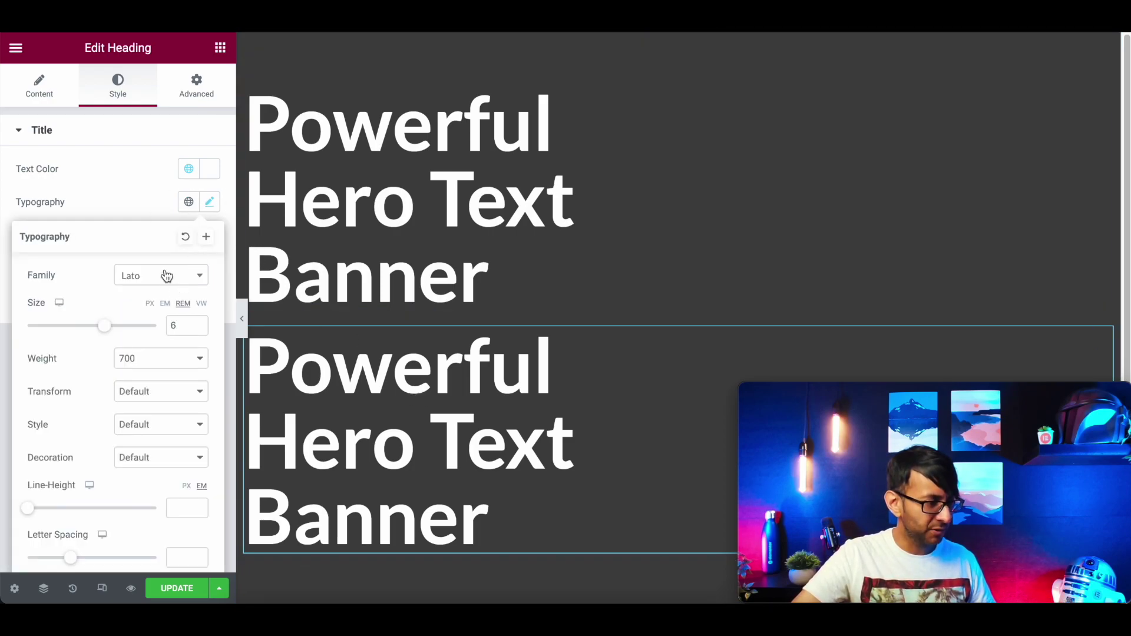
click(163, 277)
text(ral)
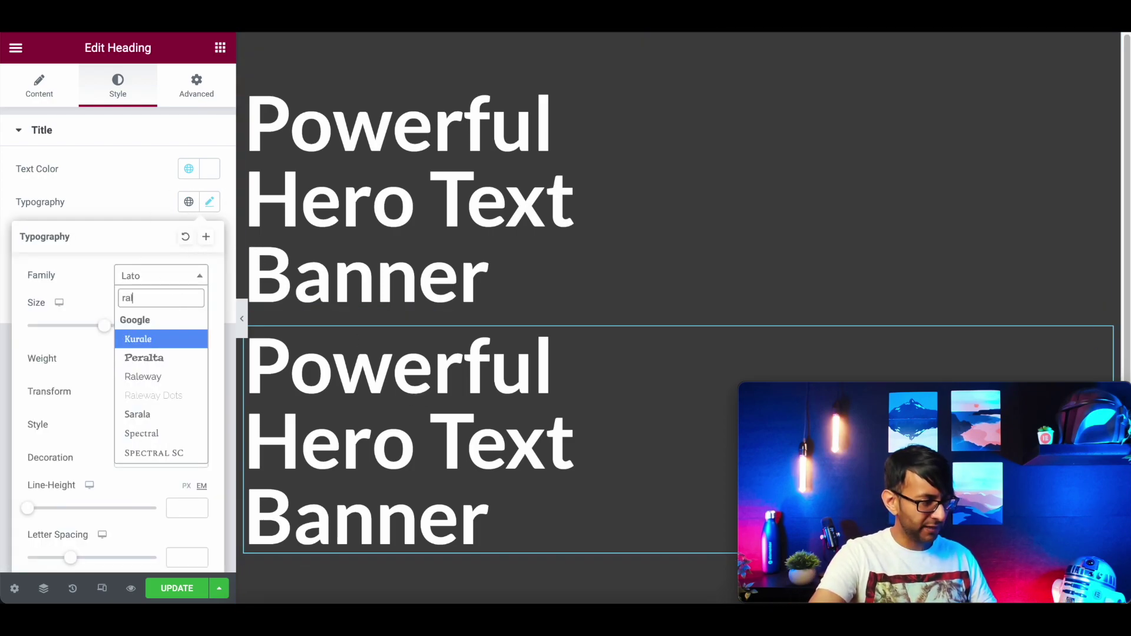
click(144, 376)
double_click(173, 325)
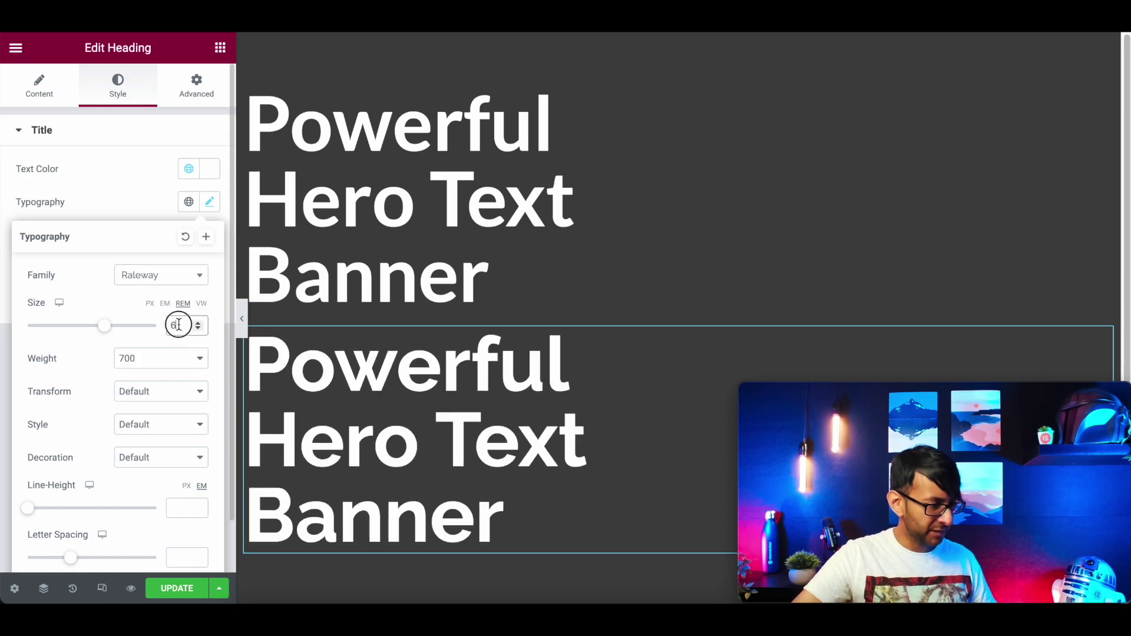
text(1.5)
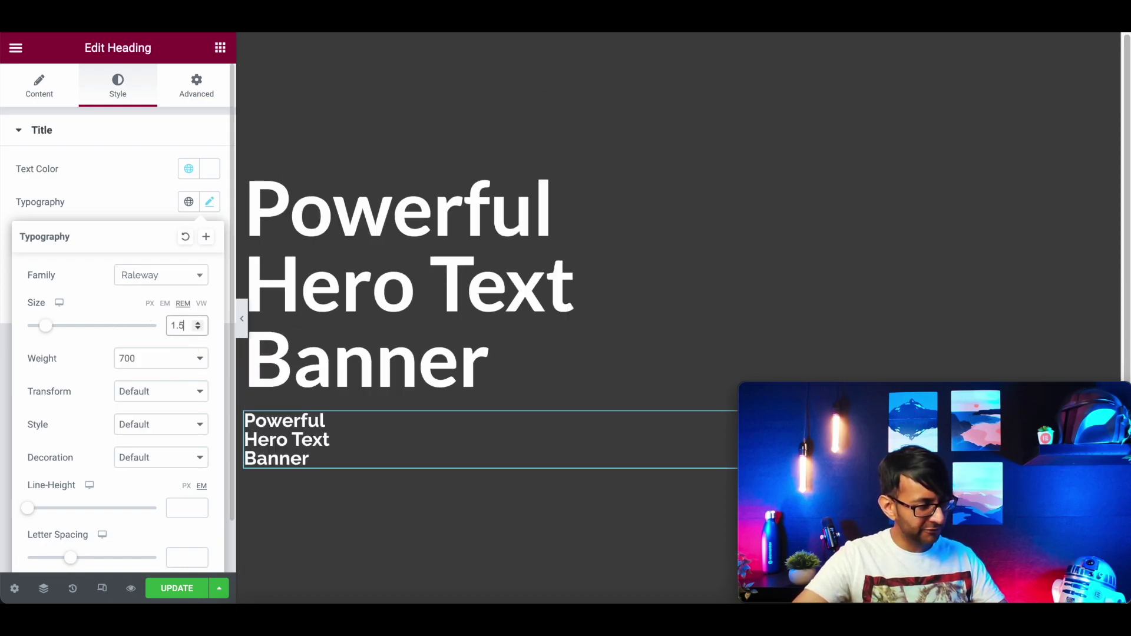
key(Up)
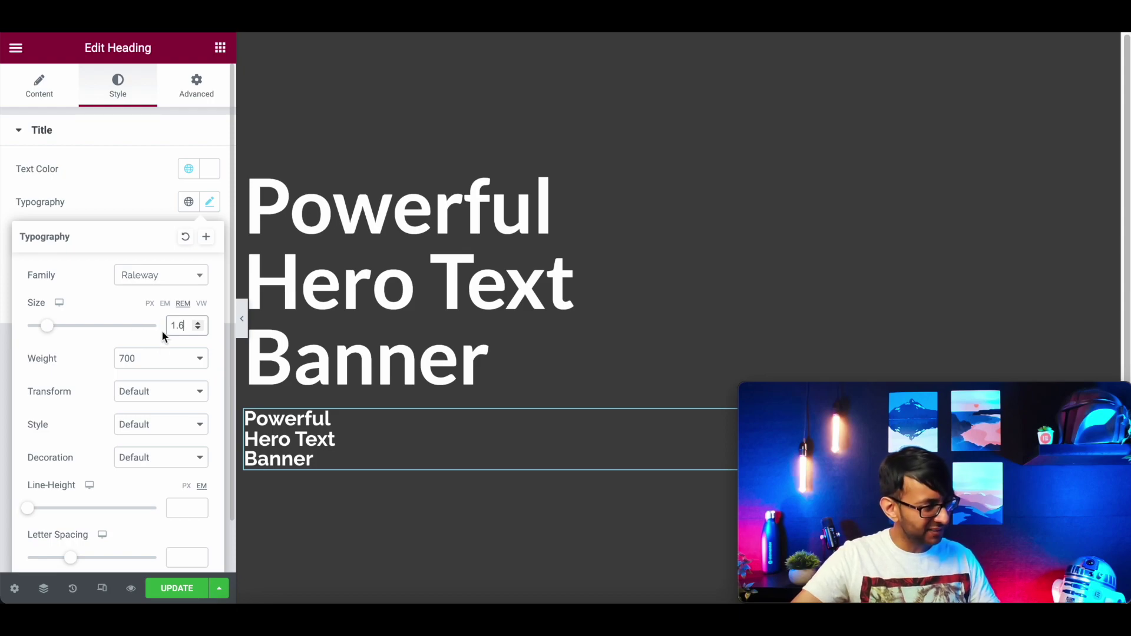
click(157, 358)
click(147, 428)
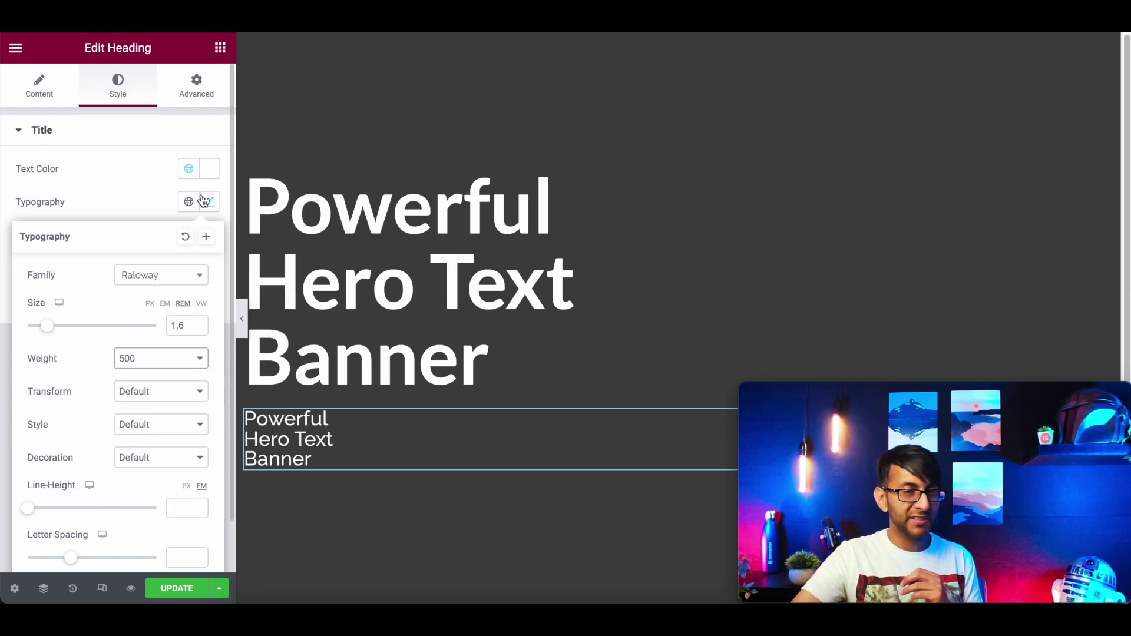
click(189, 169)
Color the subheading with global New Item #17, adjusted to pink #FB28F1
scroll(118, 330, down, 5)
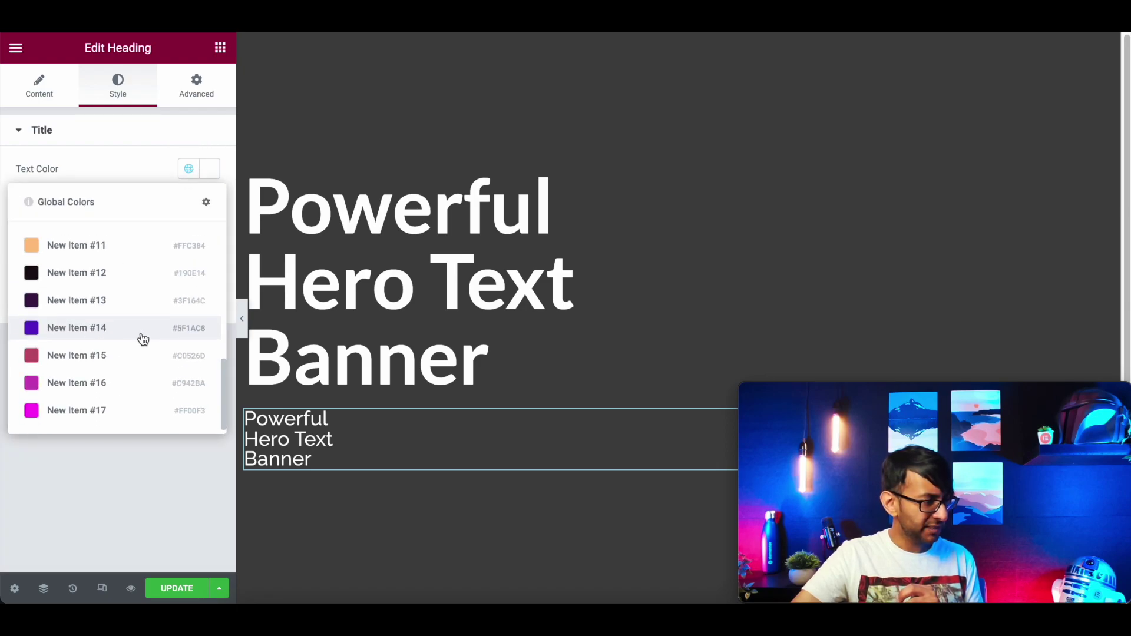
click(110, 412)
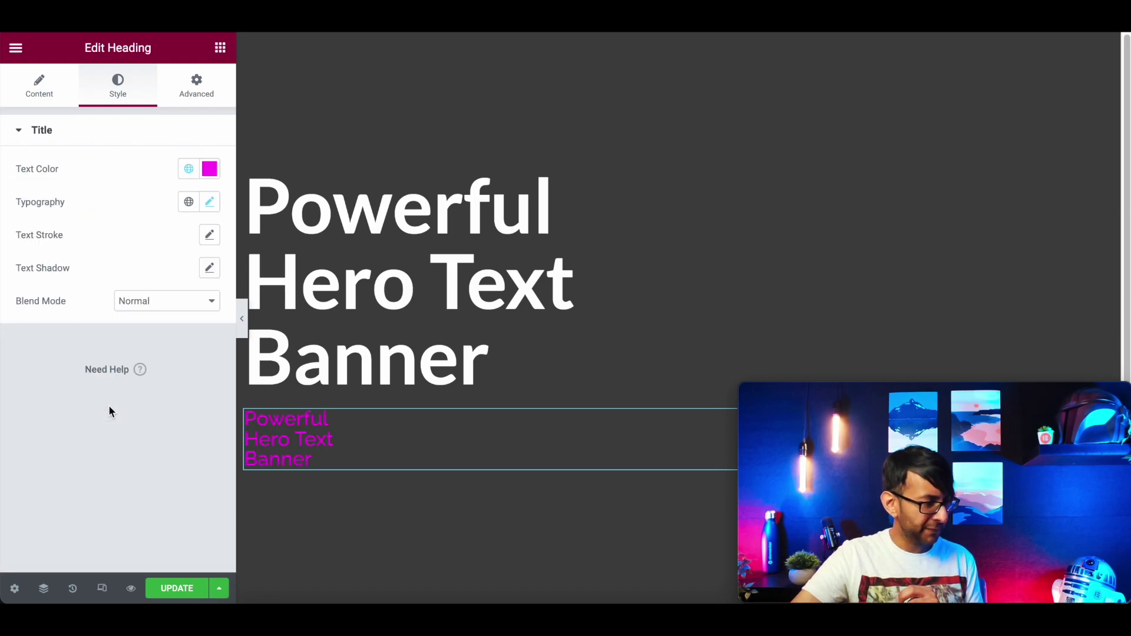
click(210, 170)
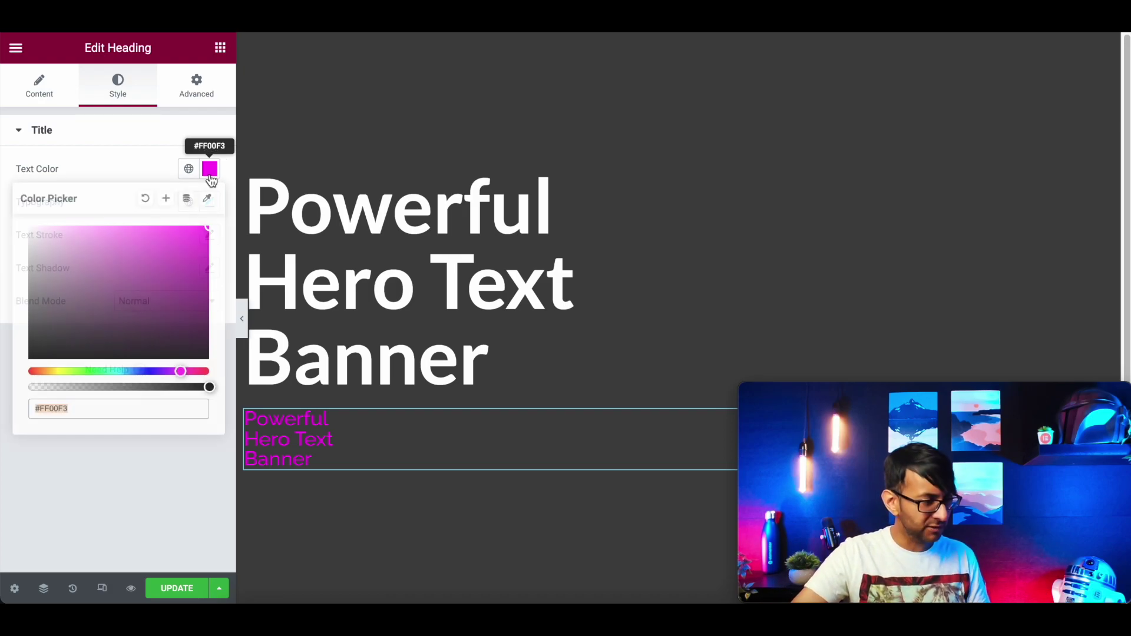
drag(201, 239, 153, 227)
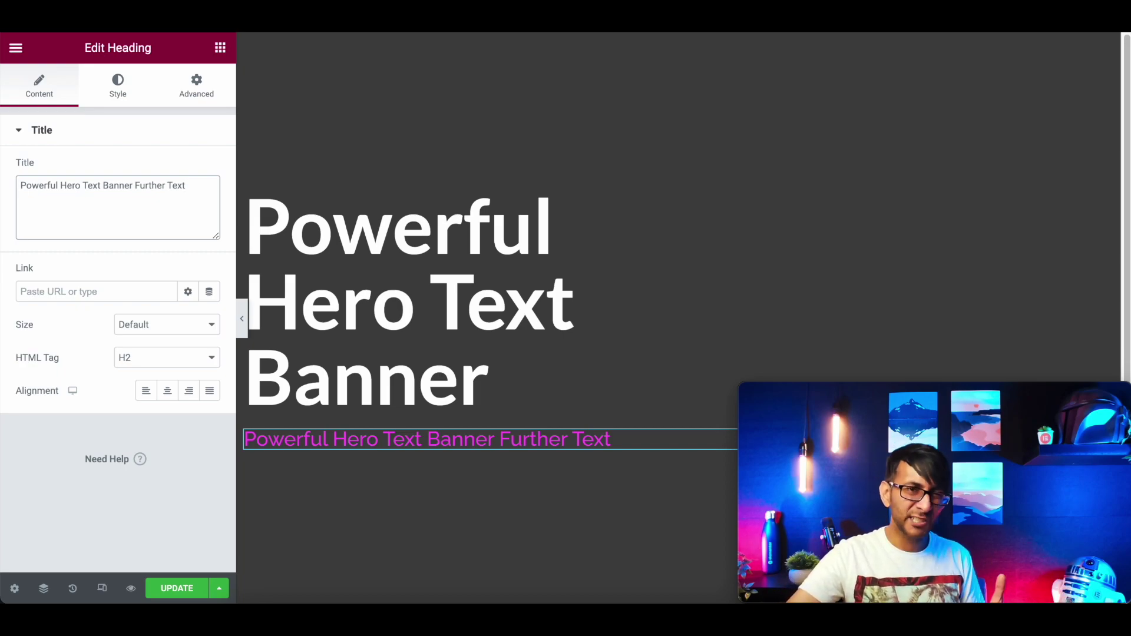
right_click(380, 439)
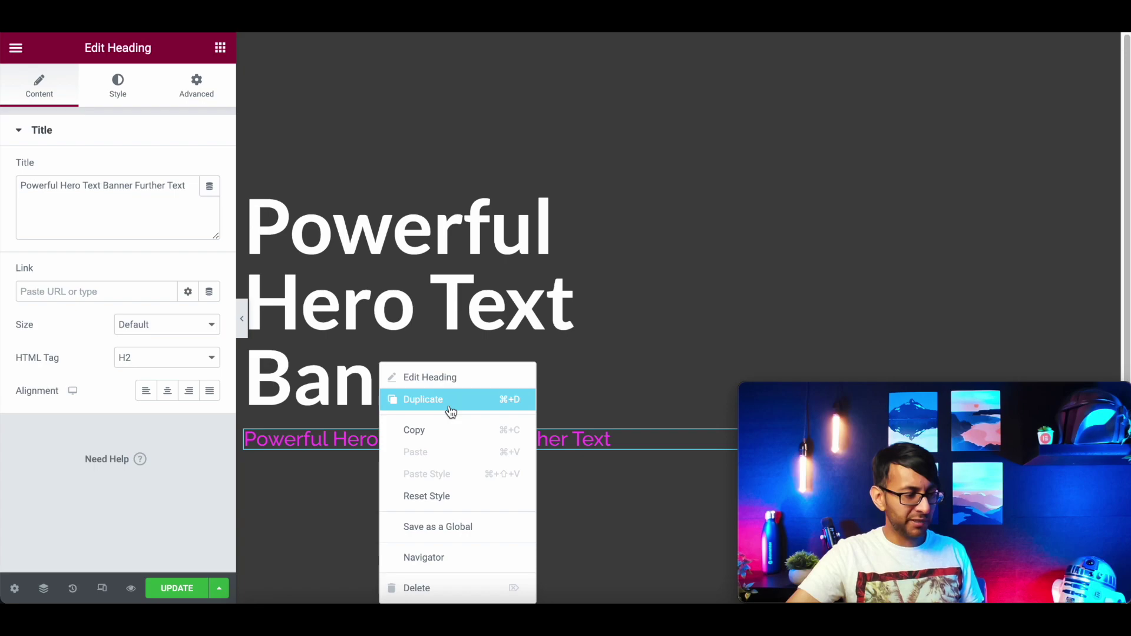
Duplicate the pink subheading and make the copy's text white
click(449, 404)
click(122, 100)
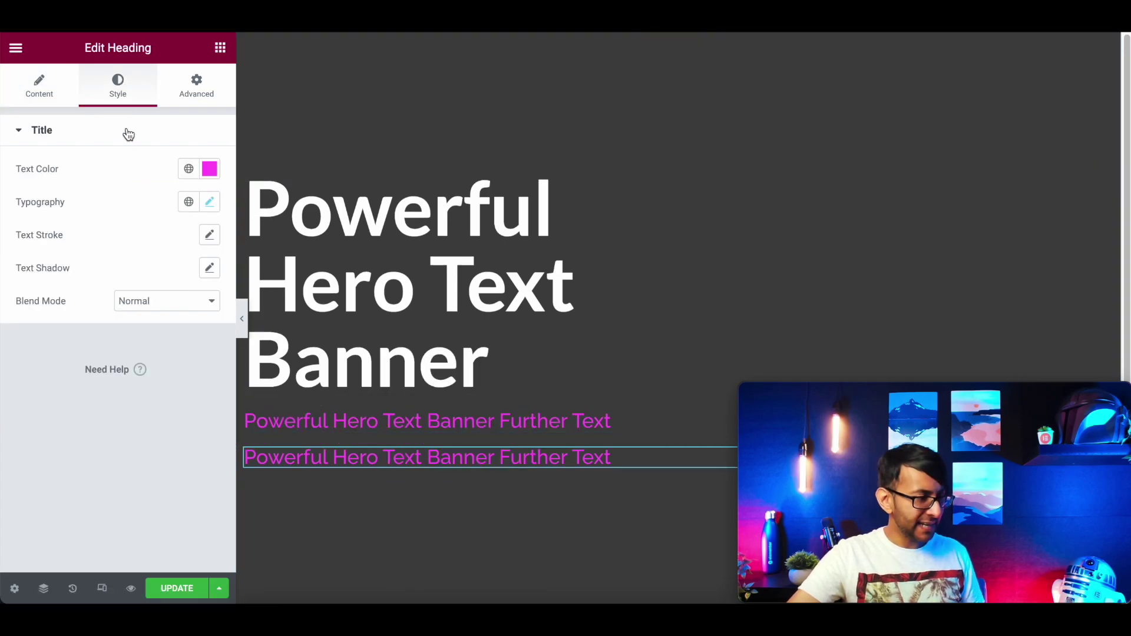
click(189, 168)
click(113, 351)
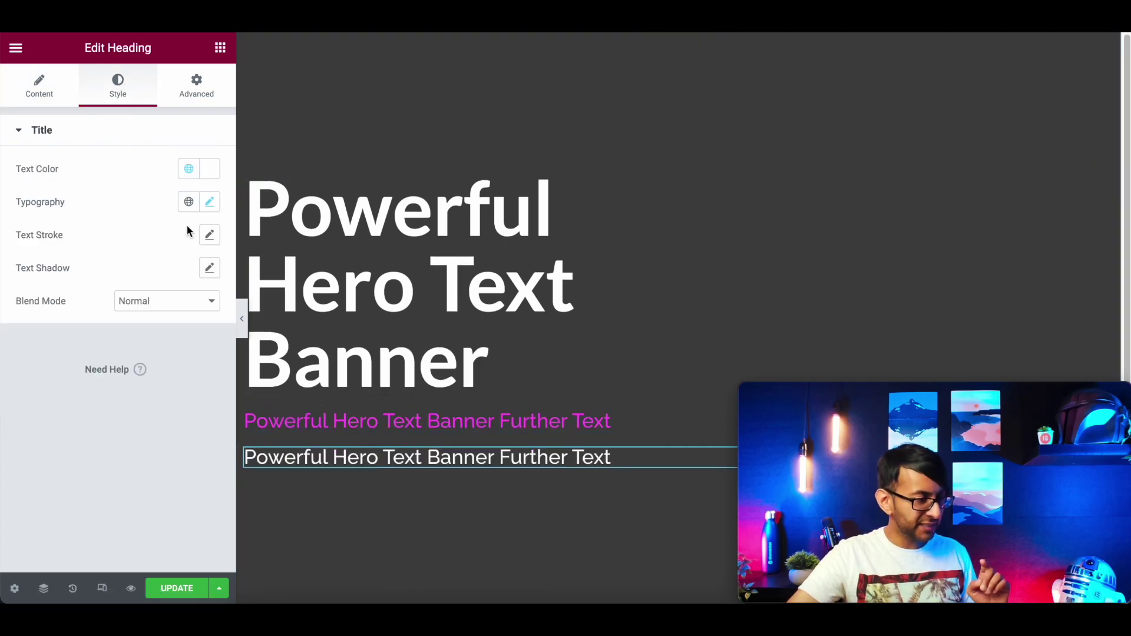
Reduce the white paragraph's font size step by step to 1.2 rem
click(209, 203)
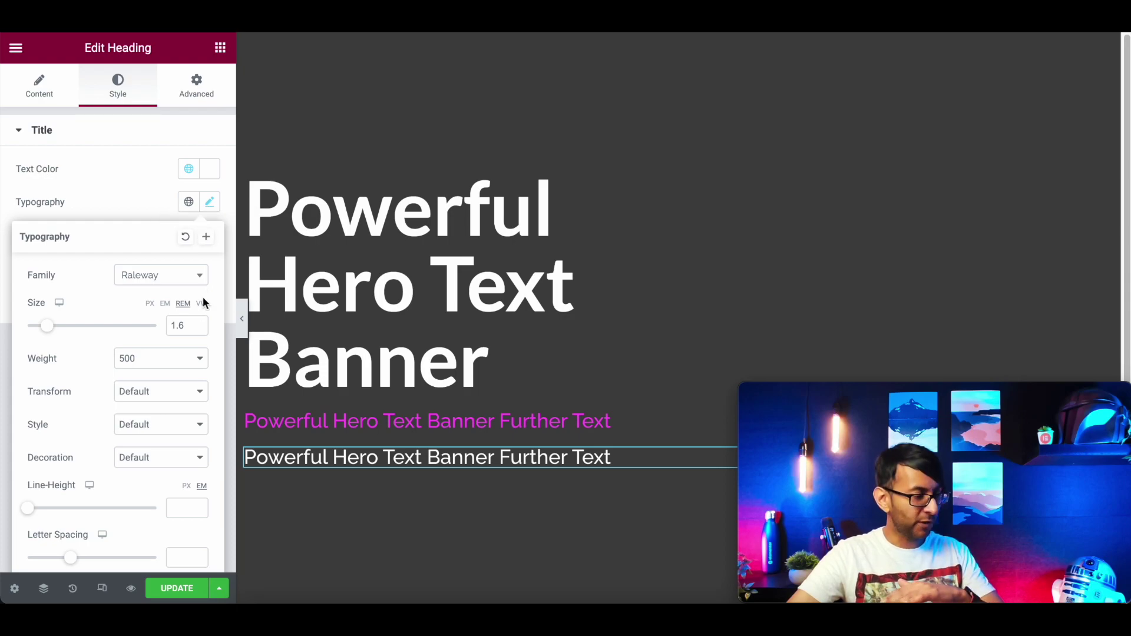
click(199, 332)
click(198, 331)
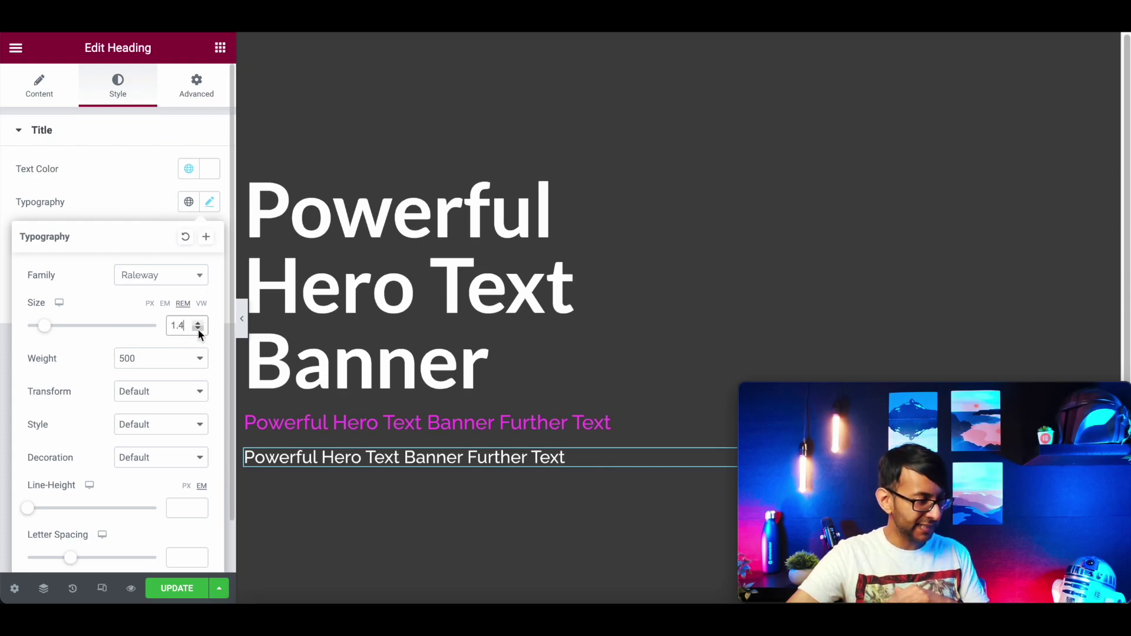
click(199, 331)
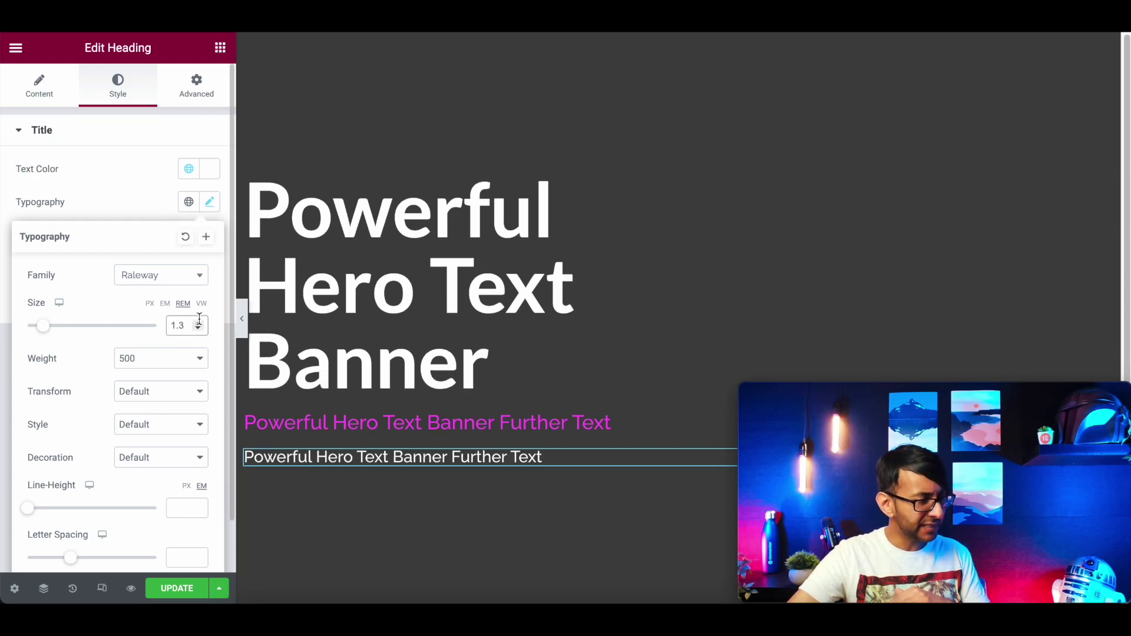
click(198, 328)
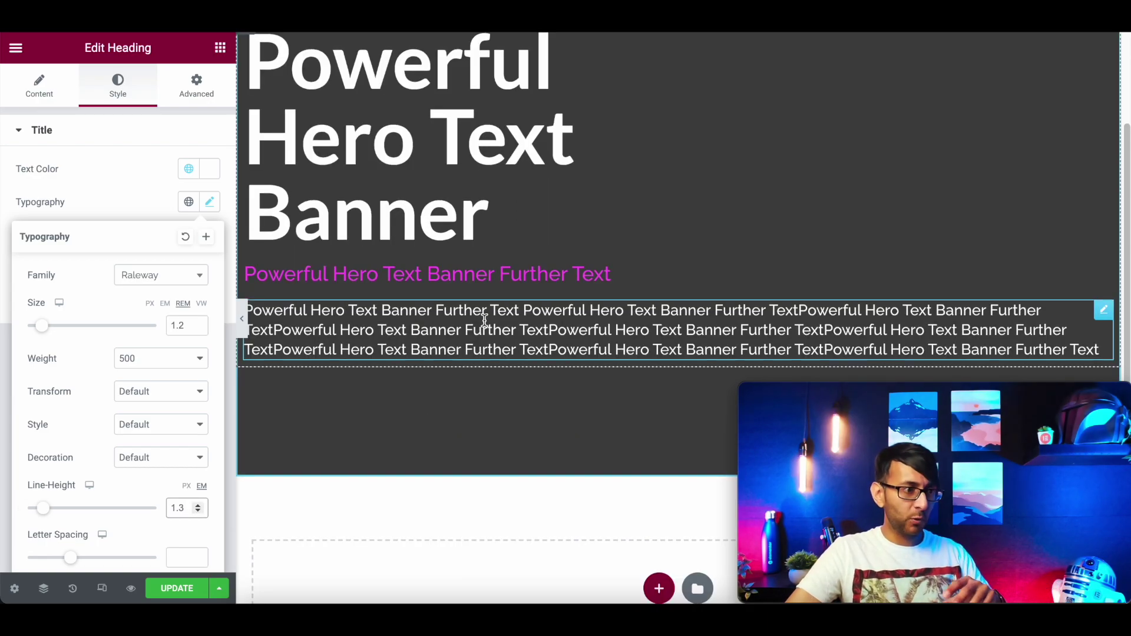
scroll(484, 319, up, 1)
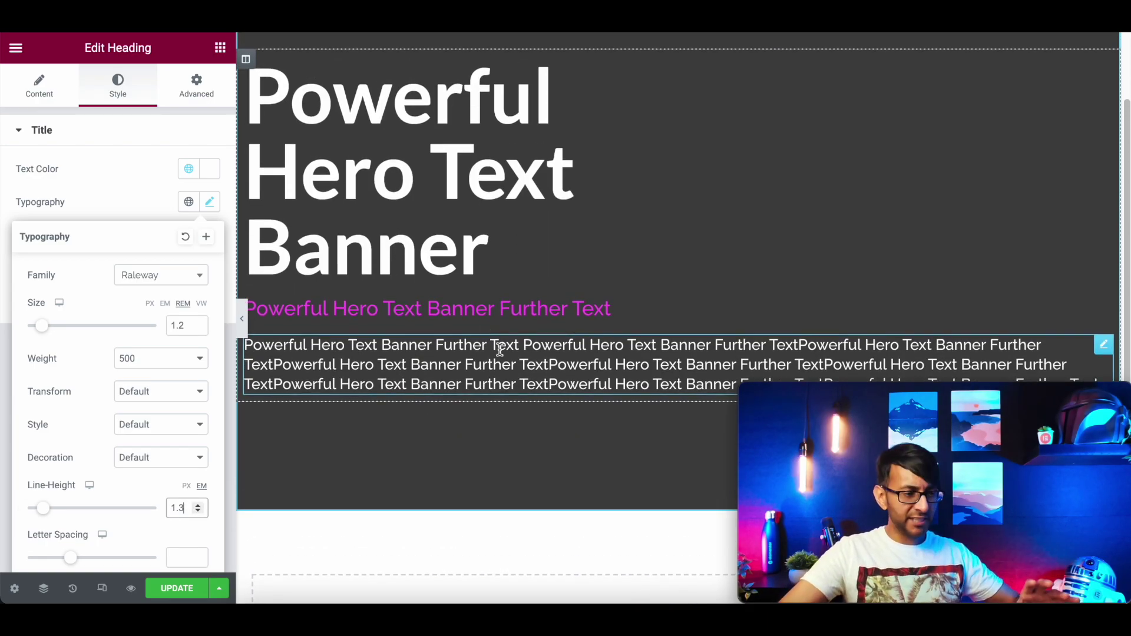
scroll(500, 350, up, 1)
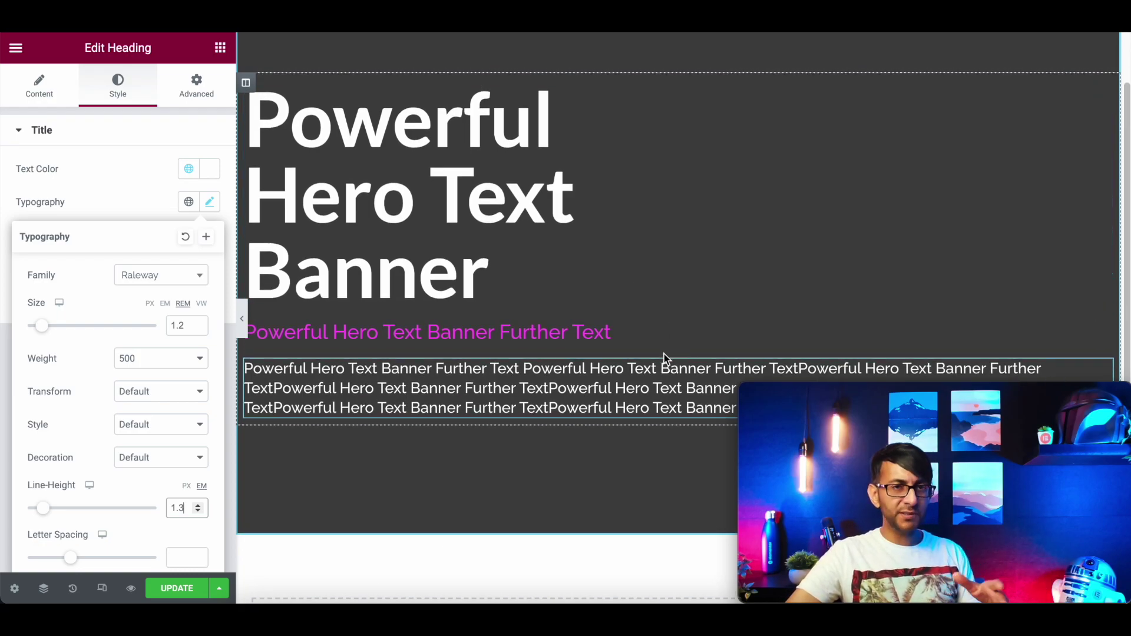
scroll(652, 194, up, 3)
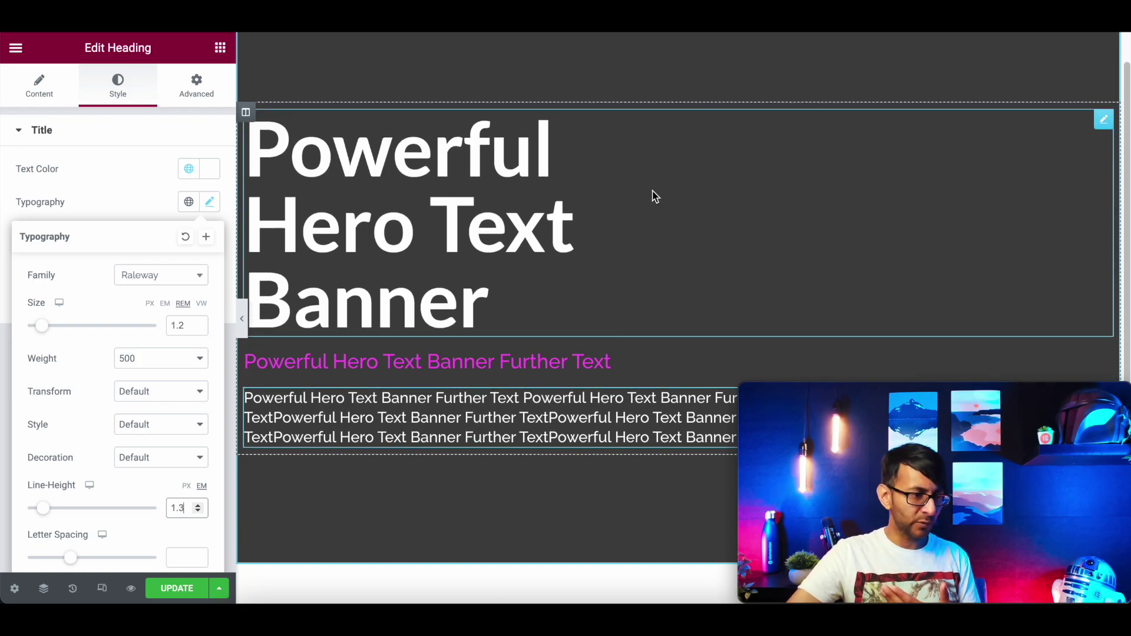
click(291, 84)
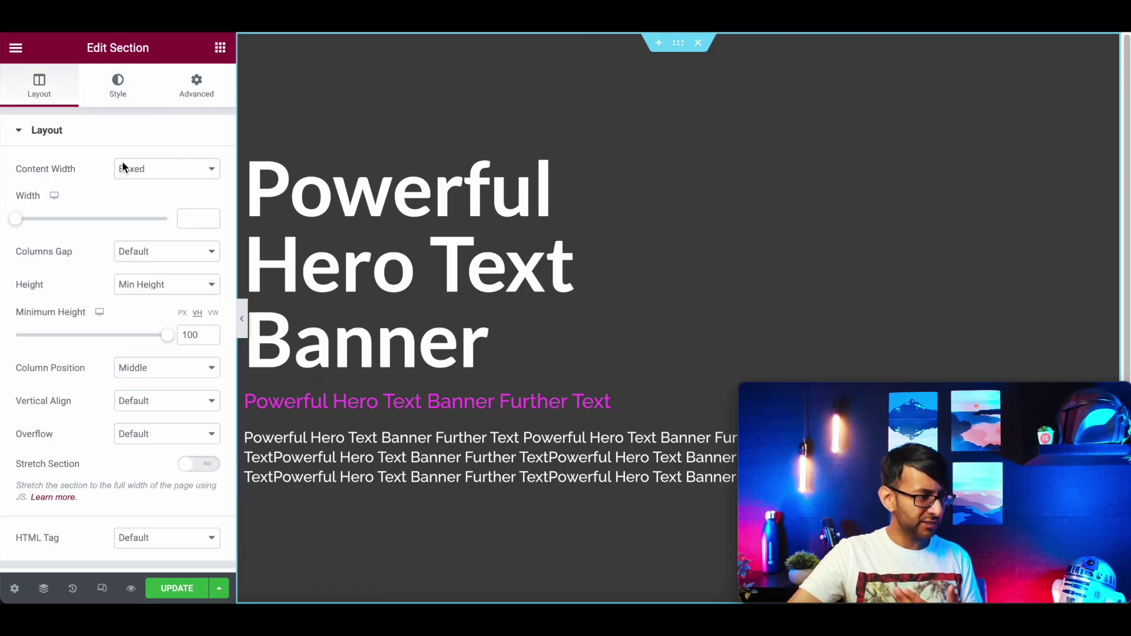
Set the section content width to 900 px and zero the column's padding
click(190, 219)
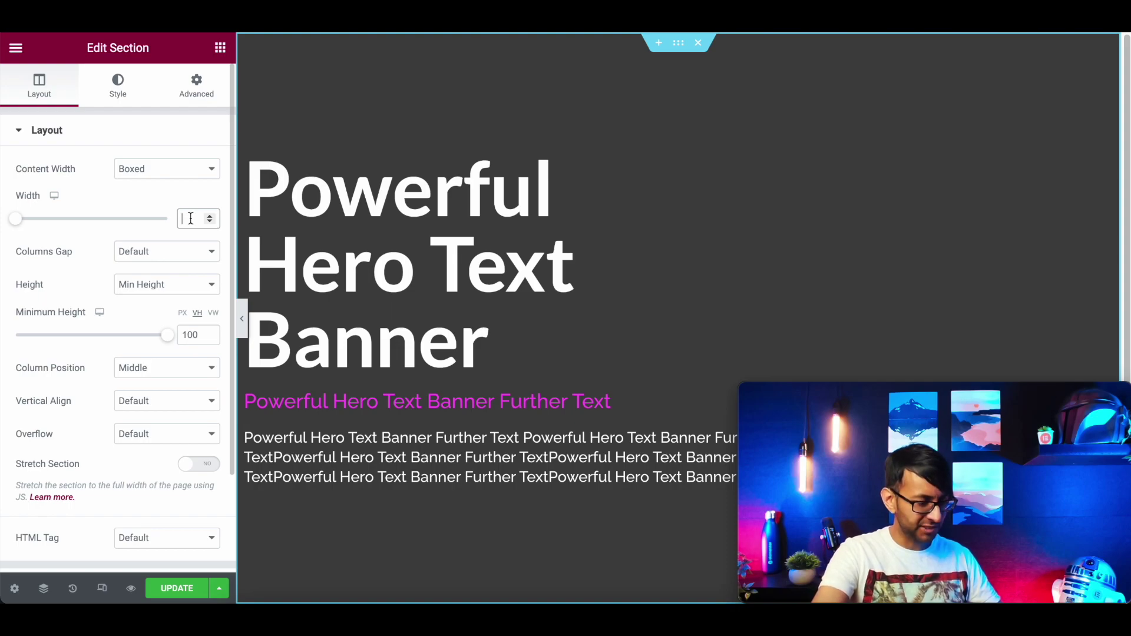
text(900)
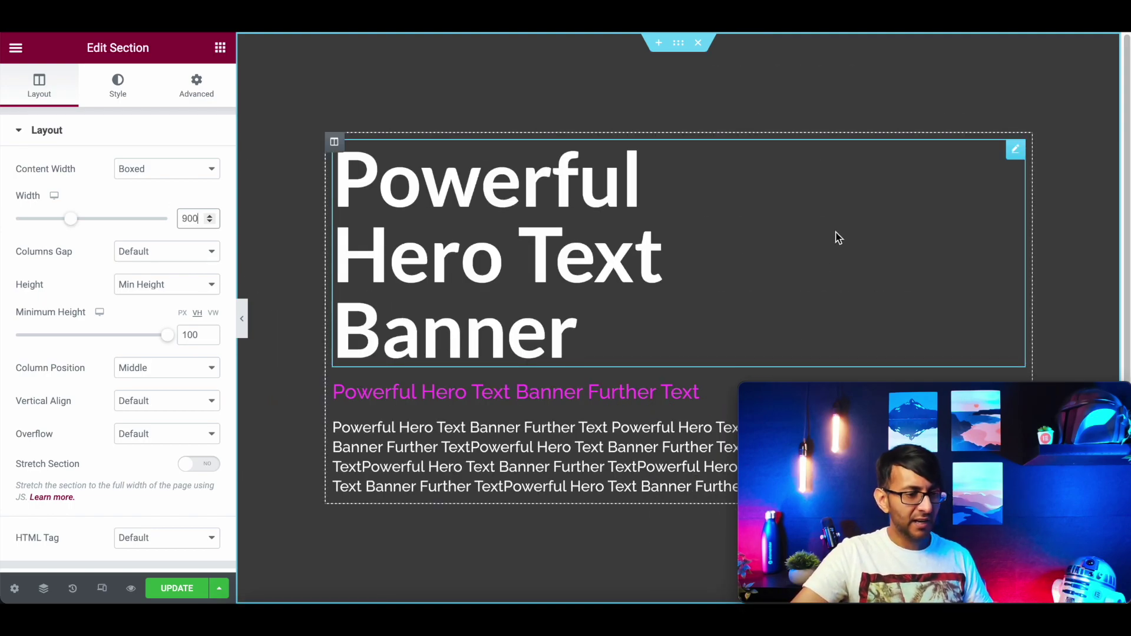
click(338, 130)
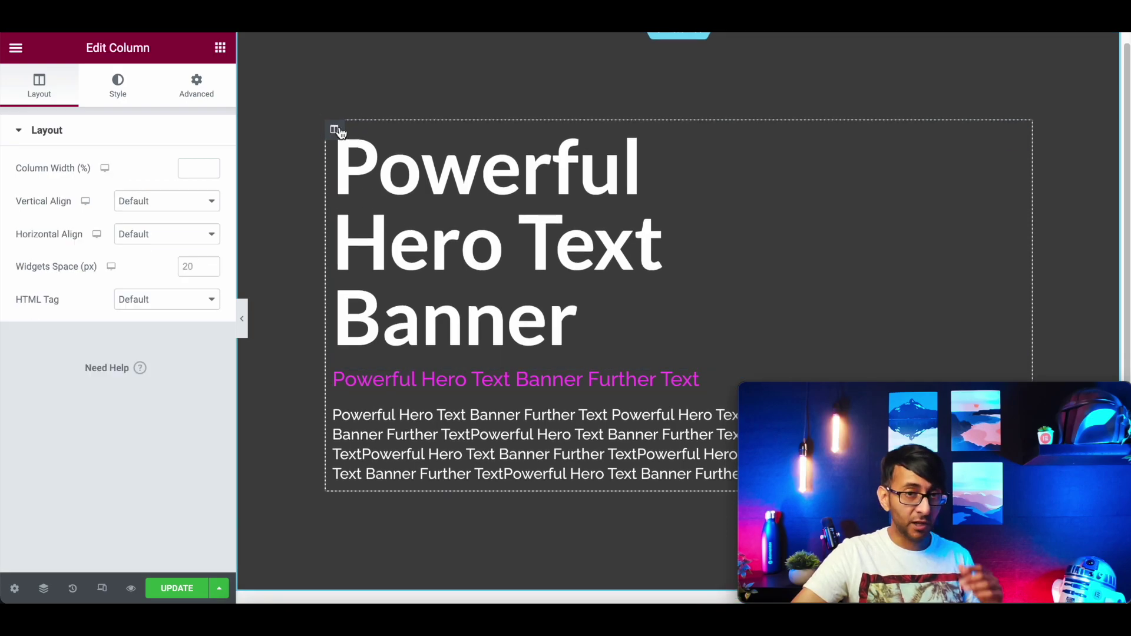
click(187, 89)
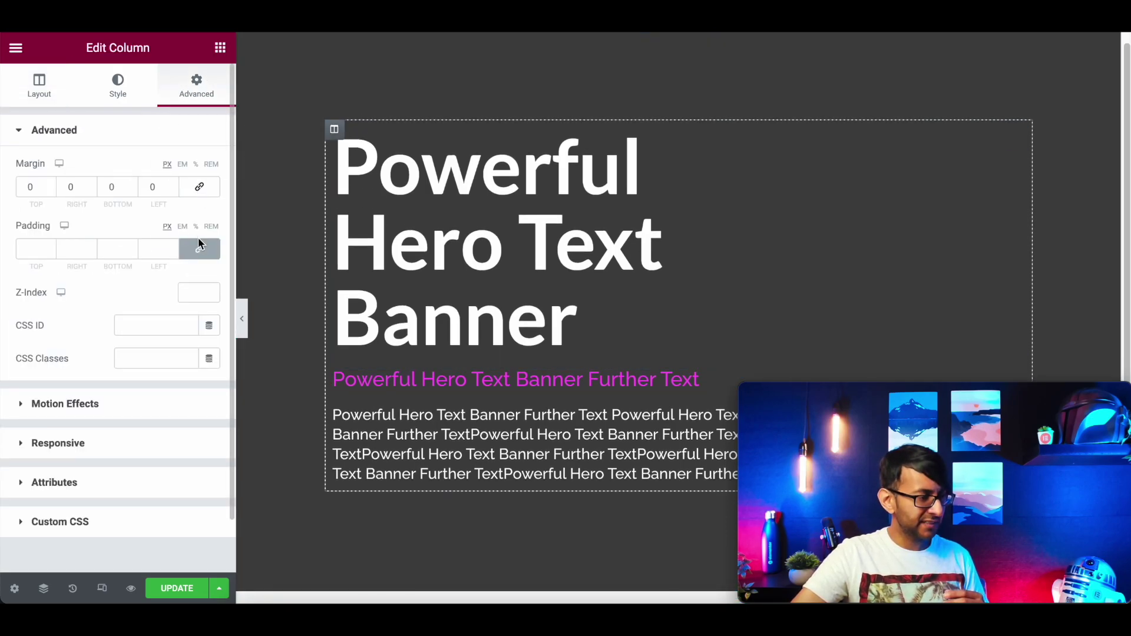
click(204, 252)
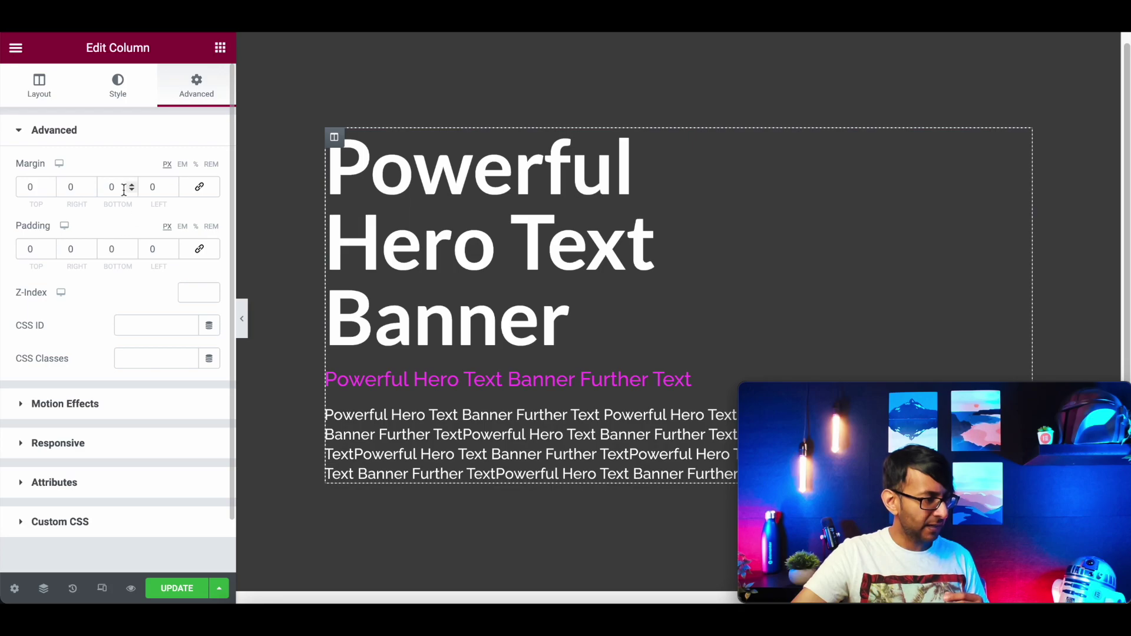
click(71, 187)
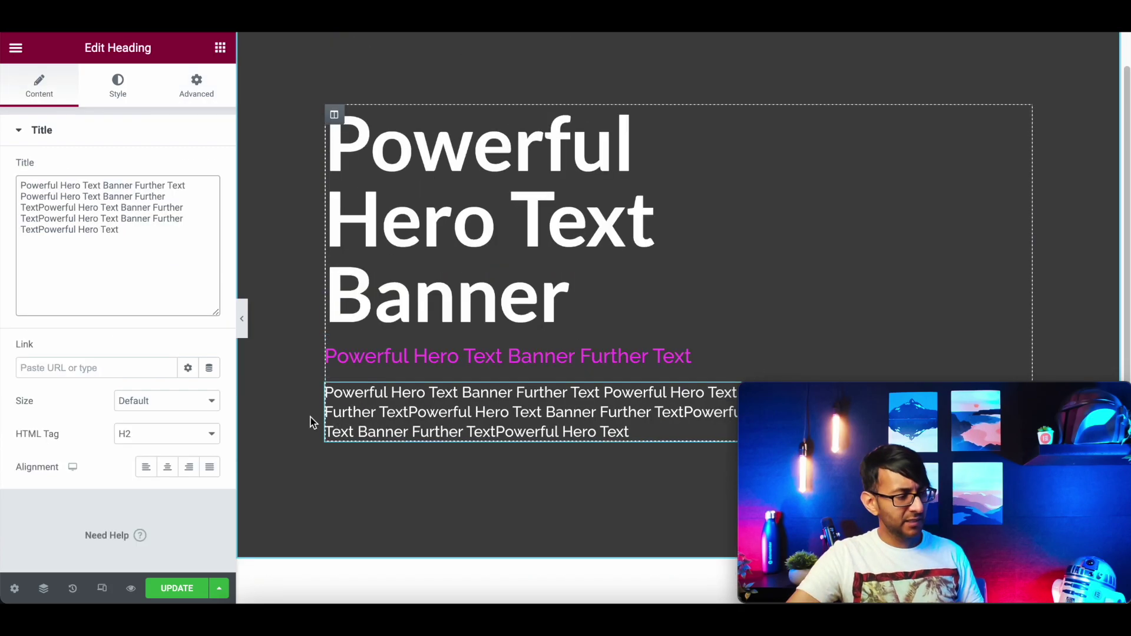
click(242, 318)
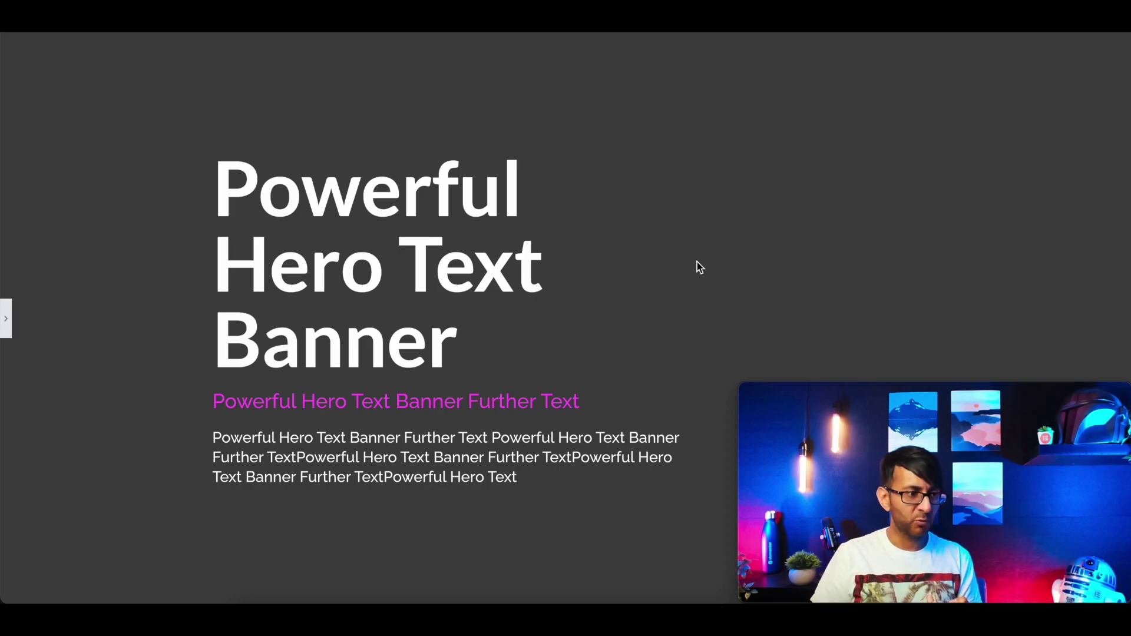
Drop a Button widget into the hero section beneath the white filler paragraph
click(7, 321)
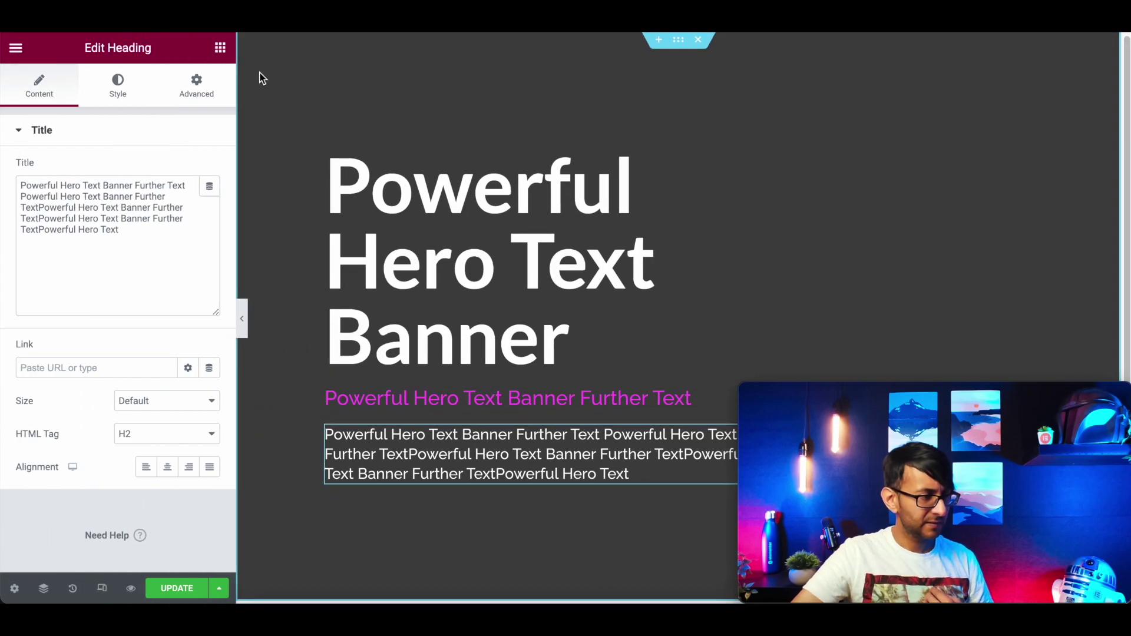
click(220, 47)
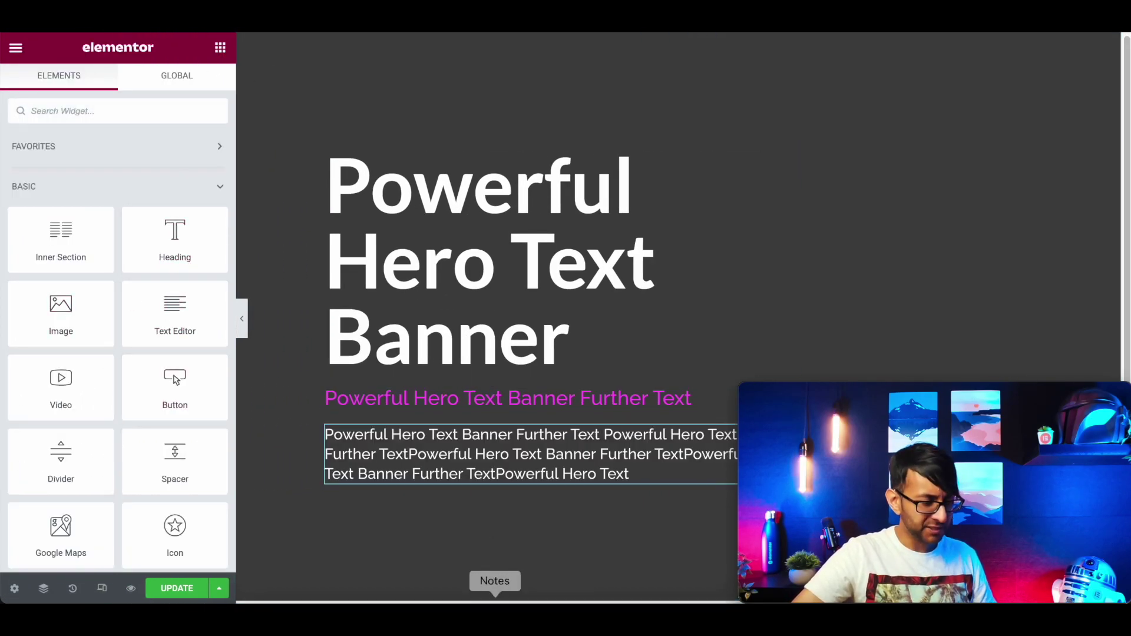
click(495, 607)
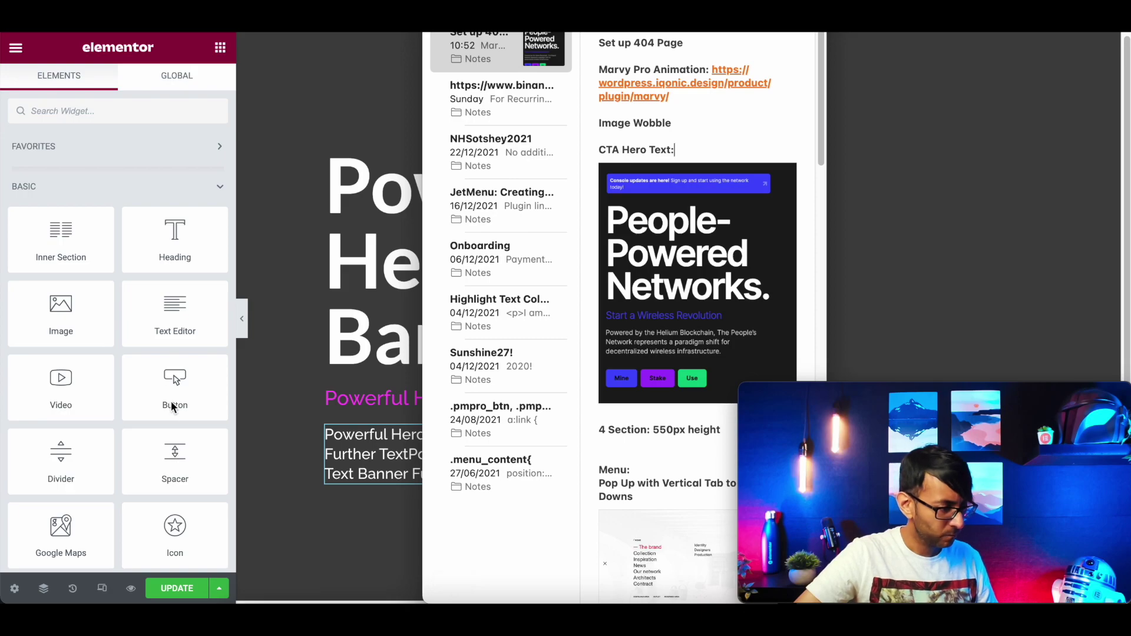
click(178, 380)
drag(178, 380, 410, 479)
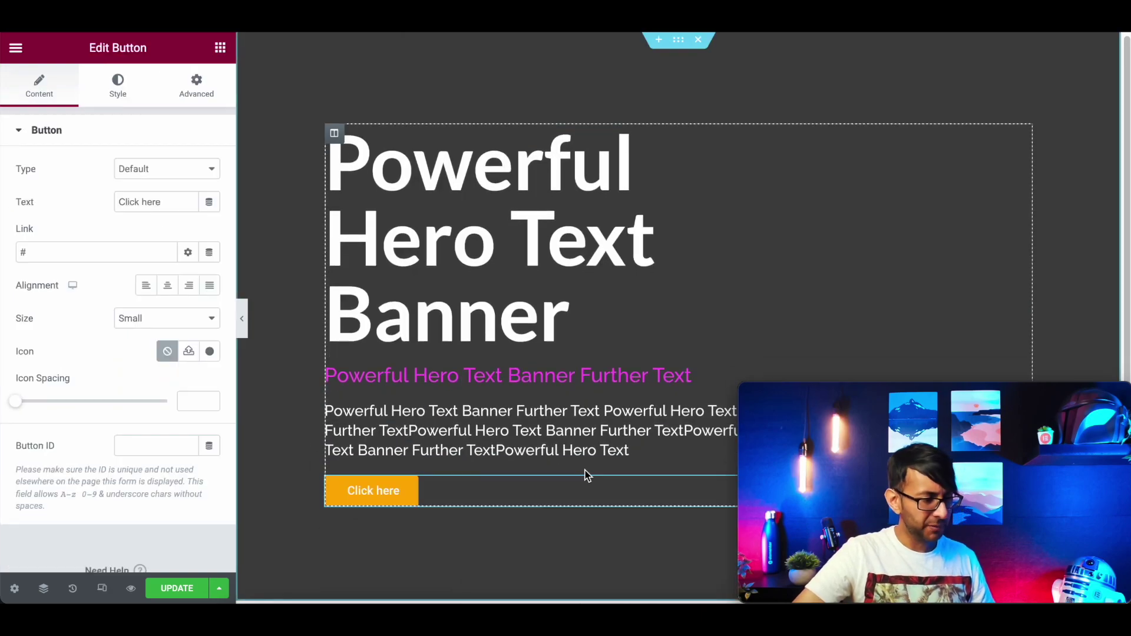
Change the button label from 'Click here' to 'Services', trying Center then Left alignment
drag(170, 202, 97, 202)
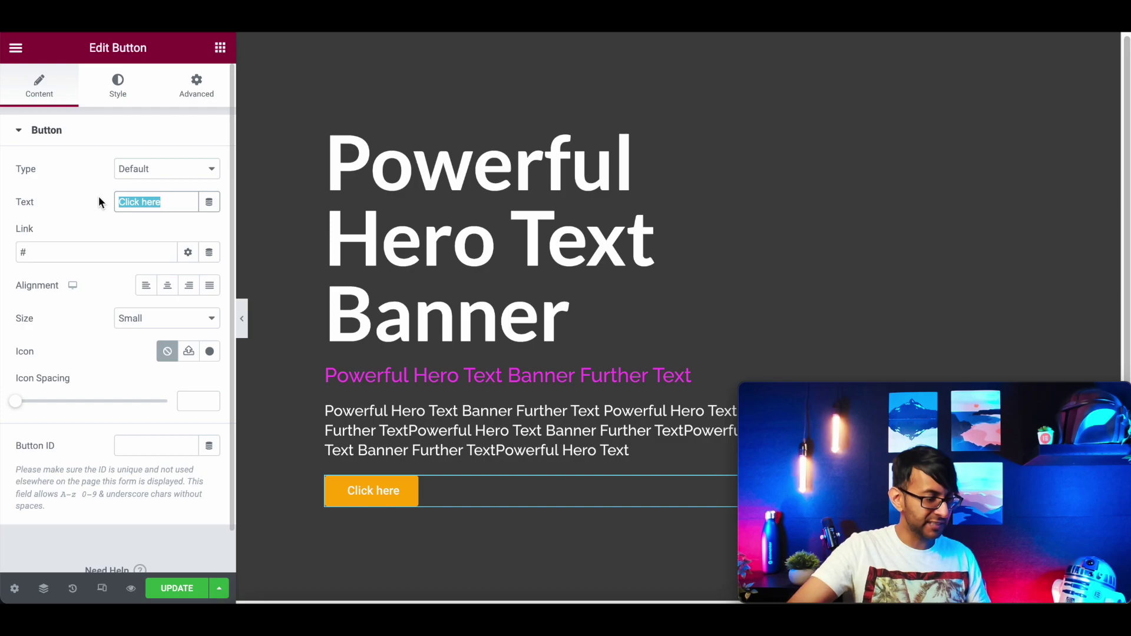
text(Services)
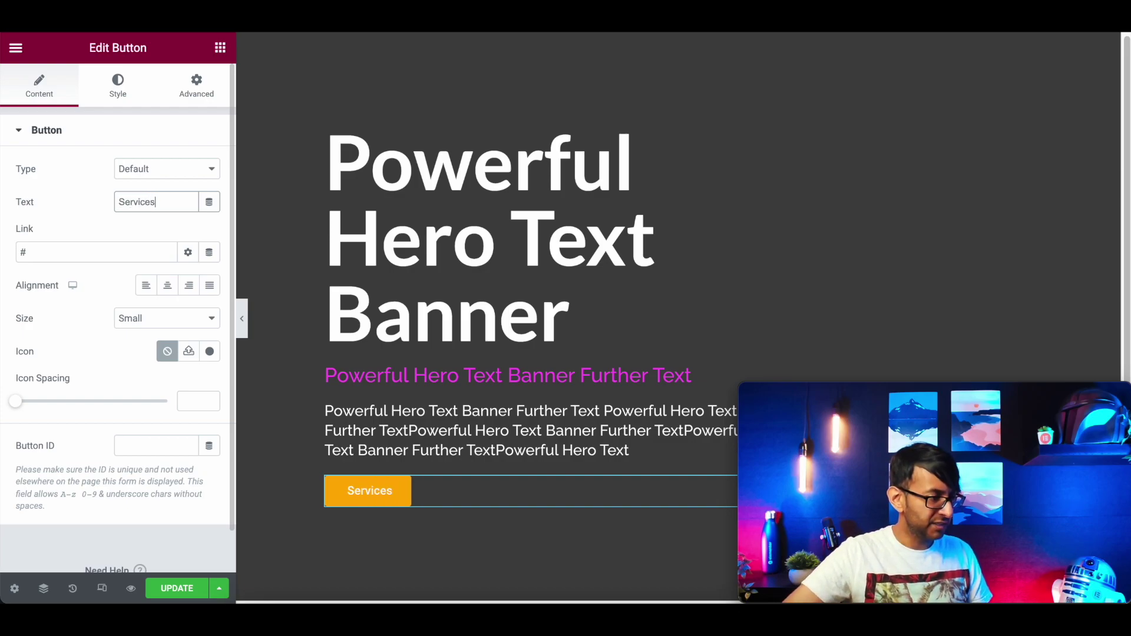
click(36, 252)
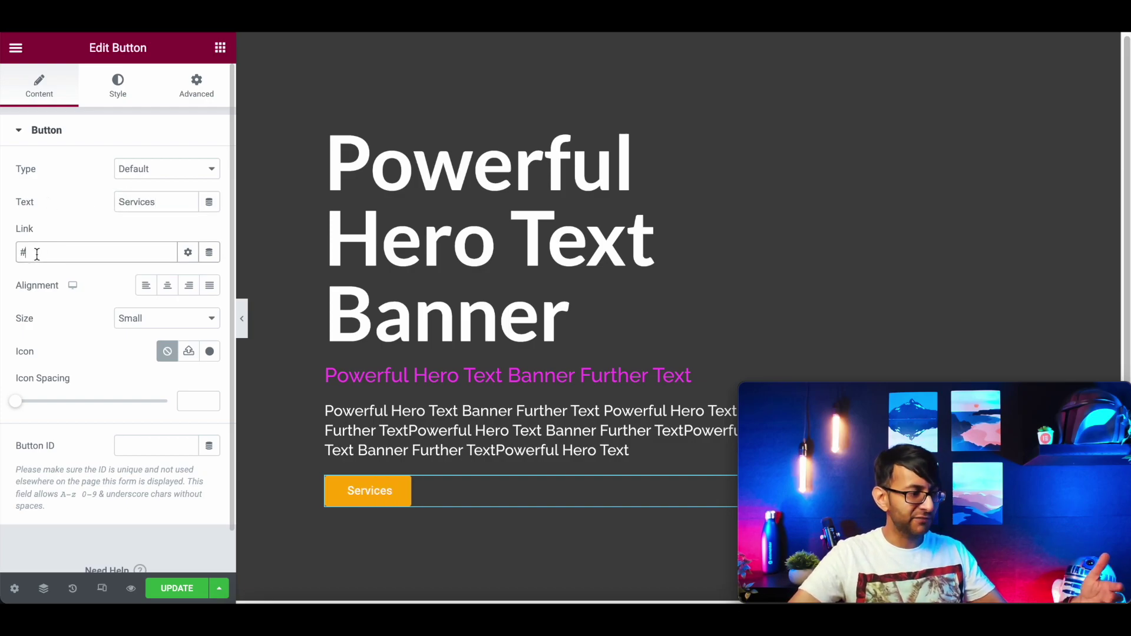
click(168, 287)
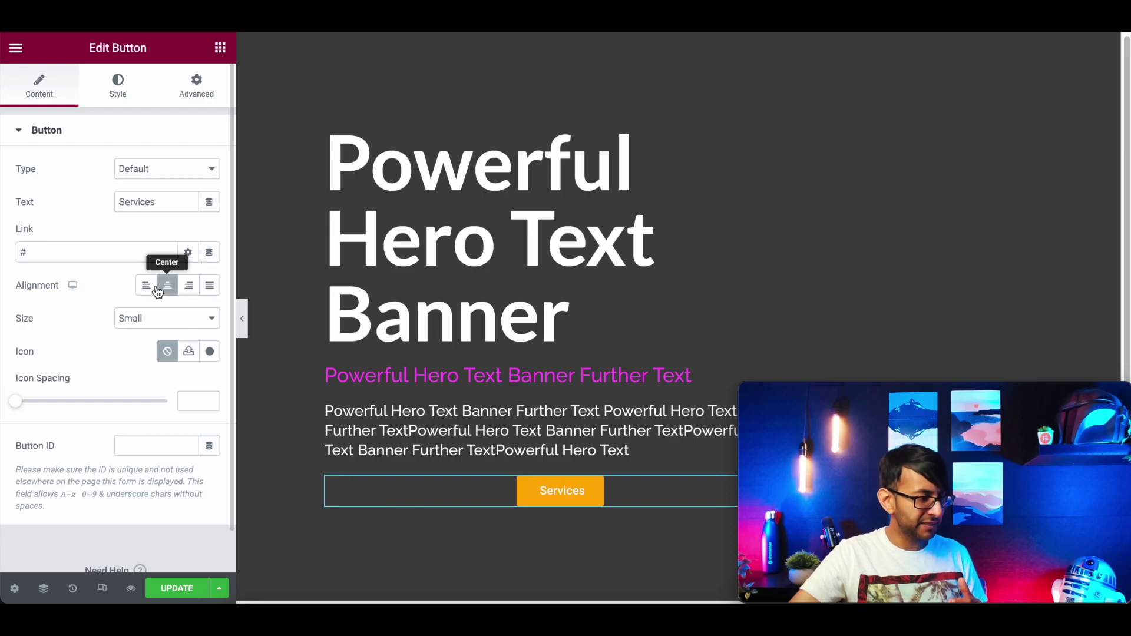
click(147, 291)
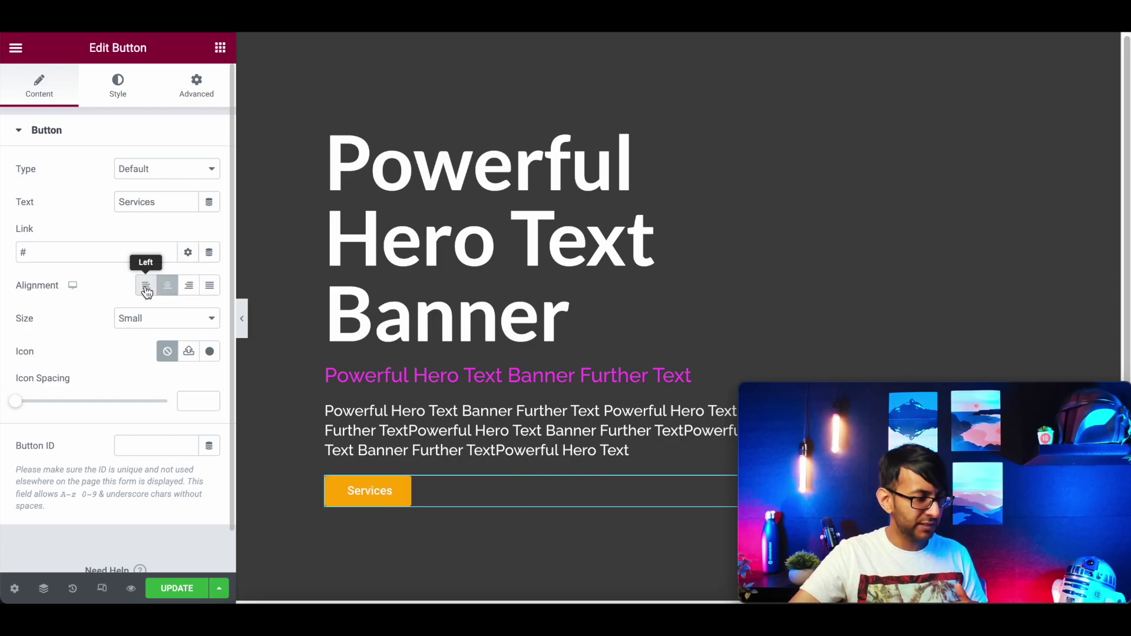
Give the Services button the magenta global-colour background, lightened slightly in the picker
click(113, 97)
click(187, 334)
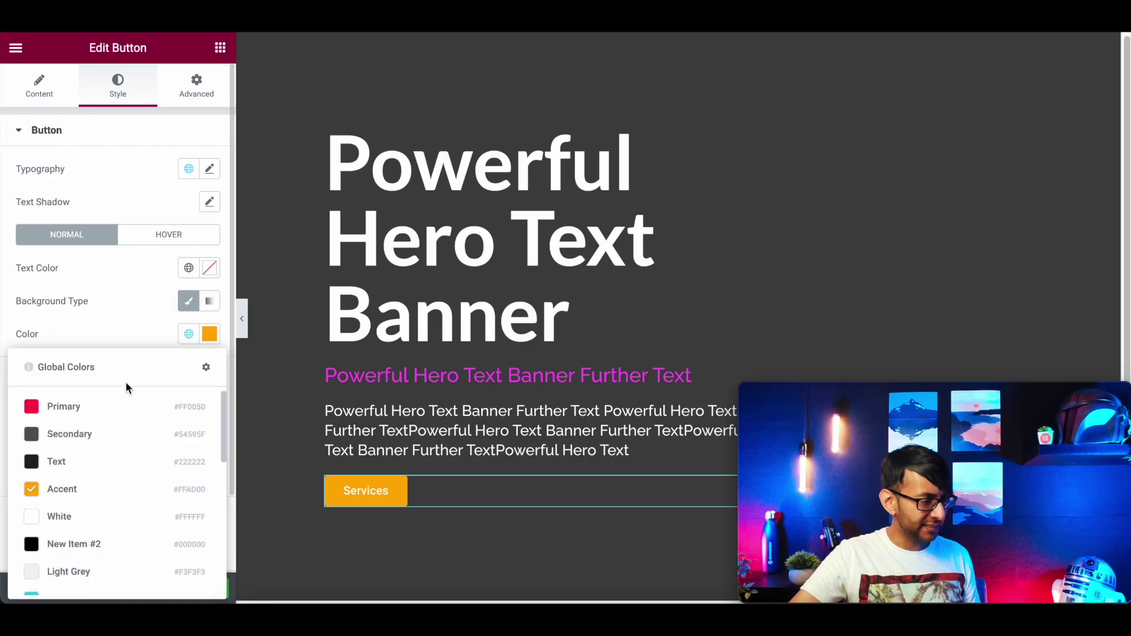
scroll(126, 492, down, 10)
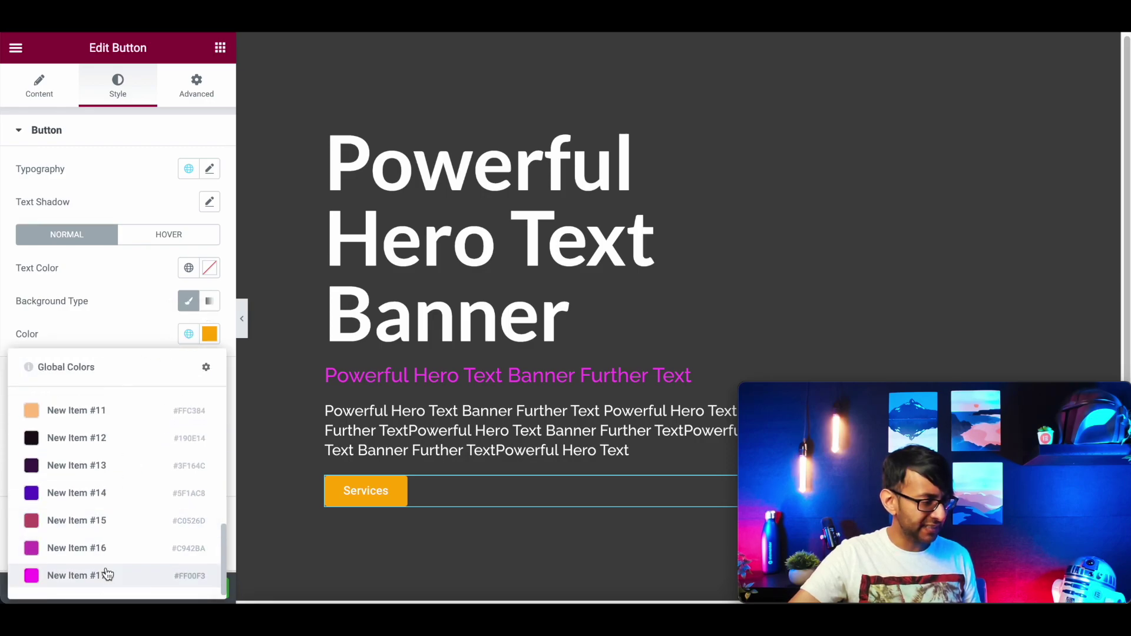
click(107, 576)
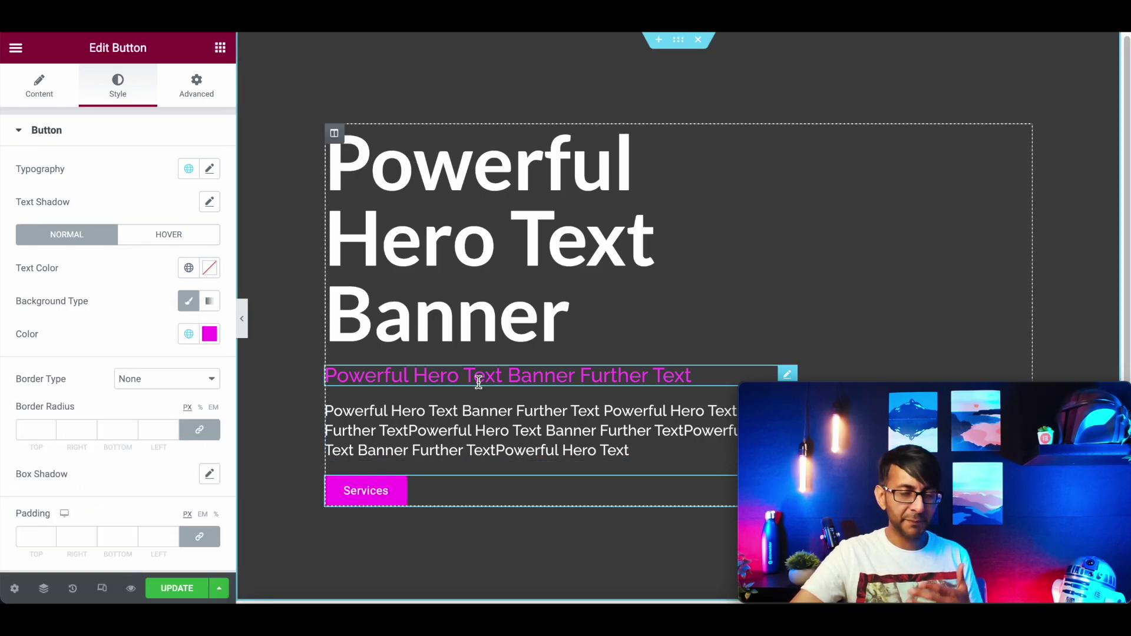
click(209, 334)
drag(189, 392, 148, 392)
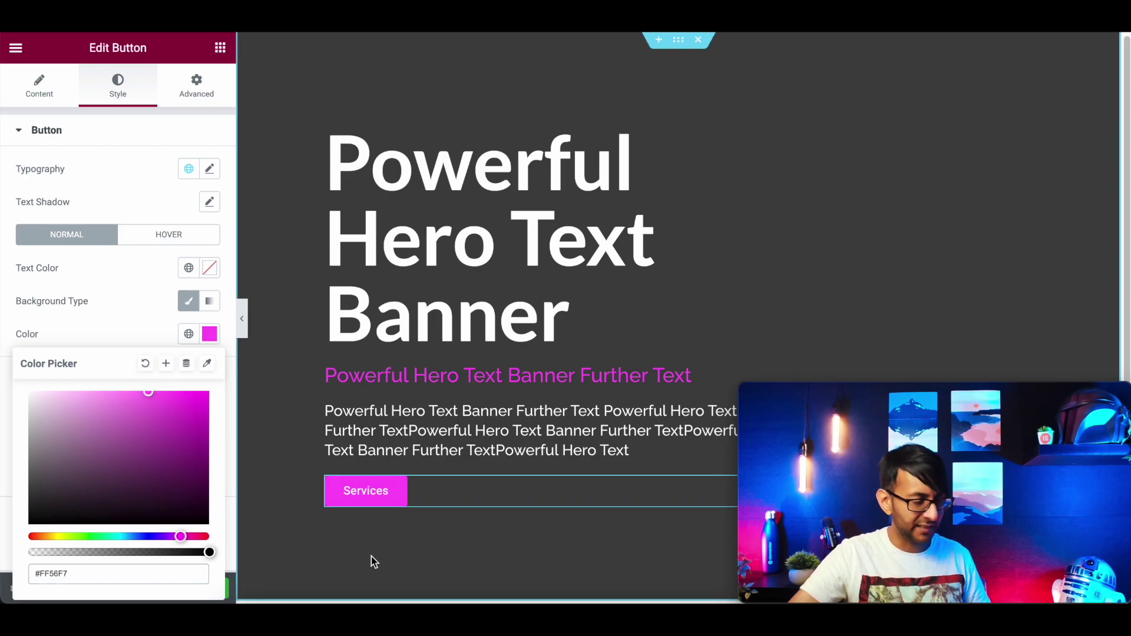
Set the button typography to Raleway, size 1.2 REM, weight 500
click(209, 170)
click(156, 326)
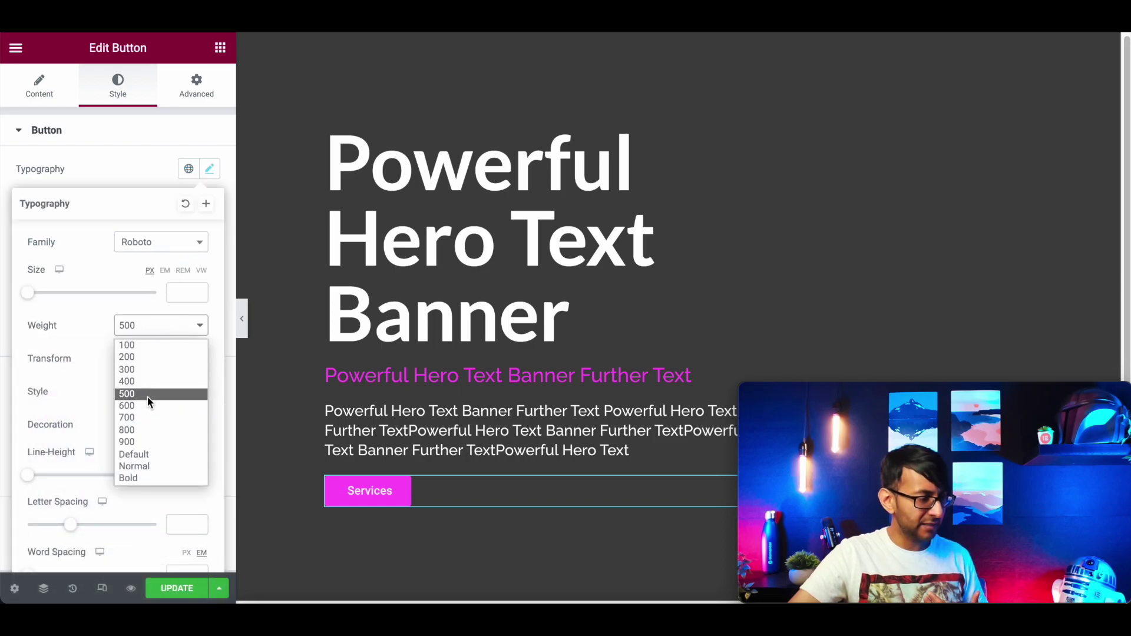
click(149, 412)
click(183, 271)
click(180, 289)
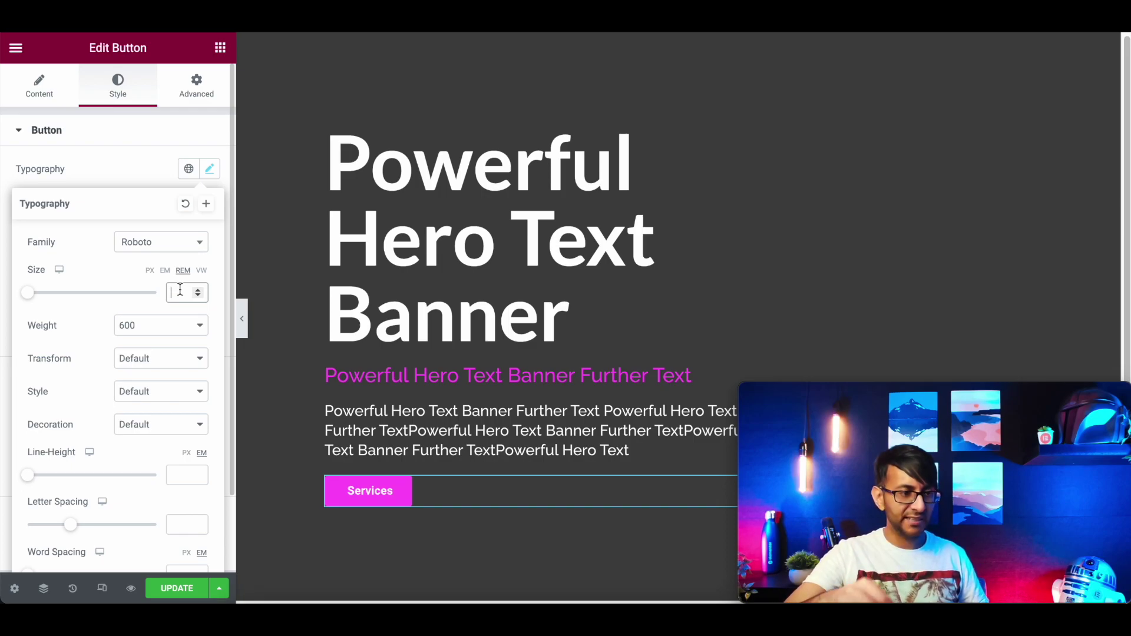
click(166, 247)
text(rale)
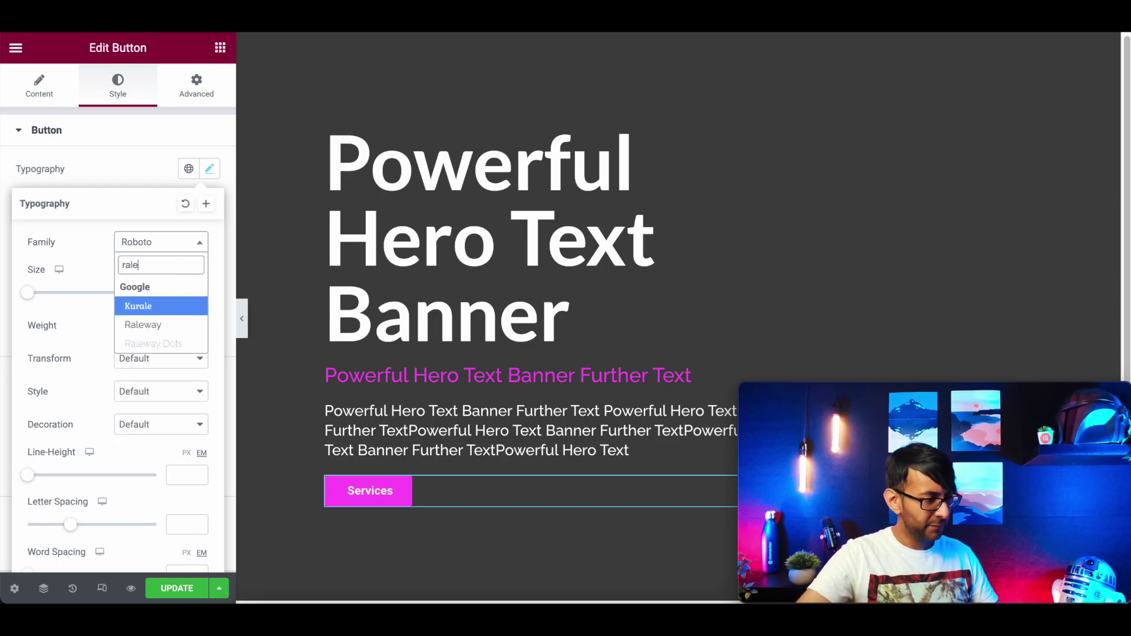
click(183, 334)
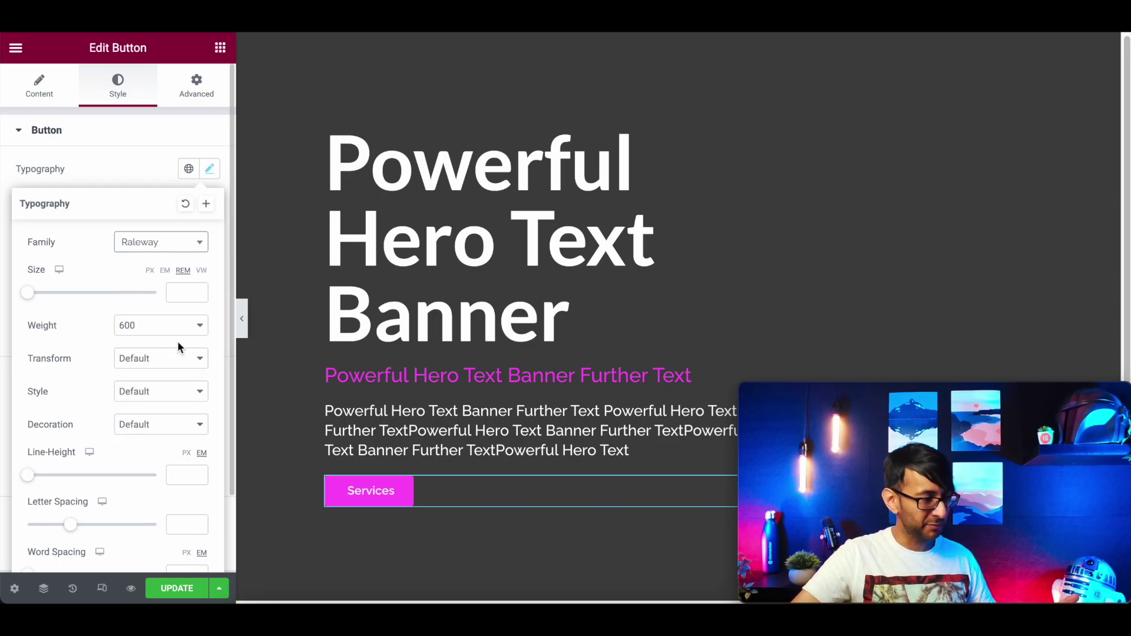
click(182, 294)
text(1.2)
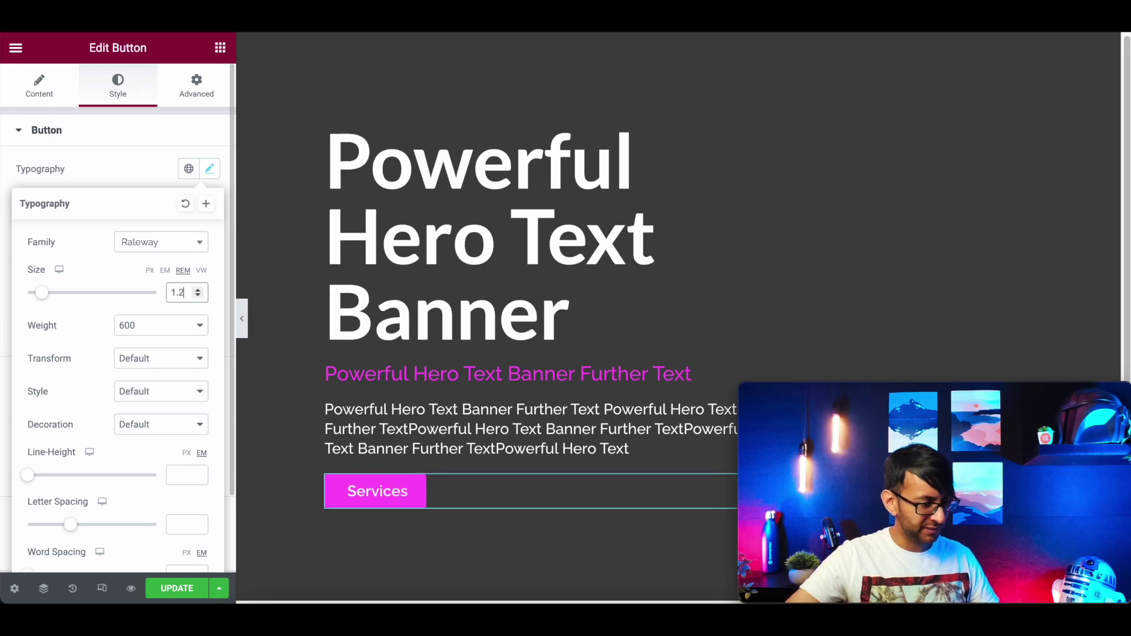
key(Tab)
key(Up)
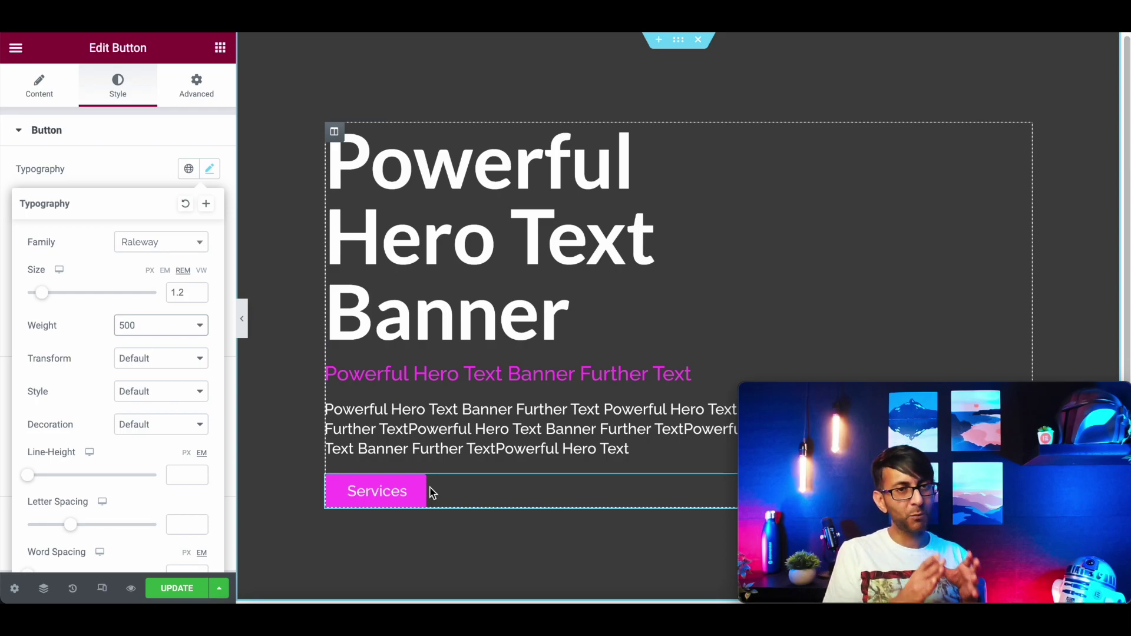
Unlink padding and give the Services button 30, 10, 30, 8 px padding
scroll(66, 479, down, 2)
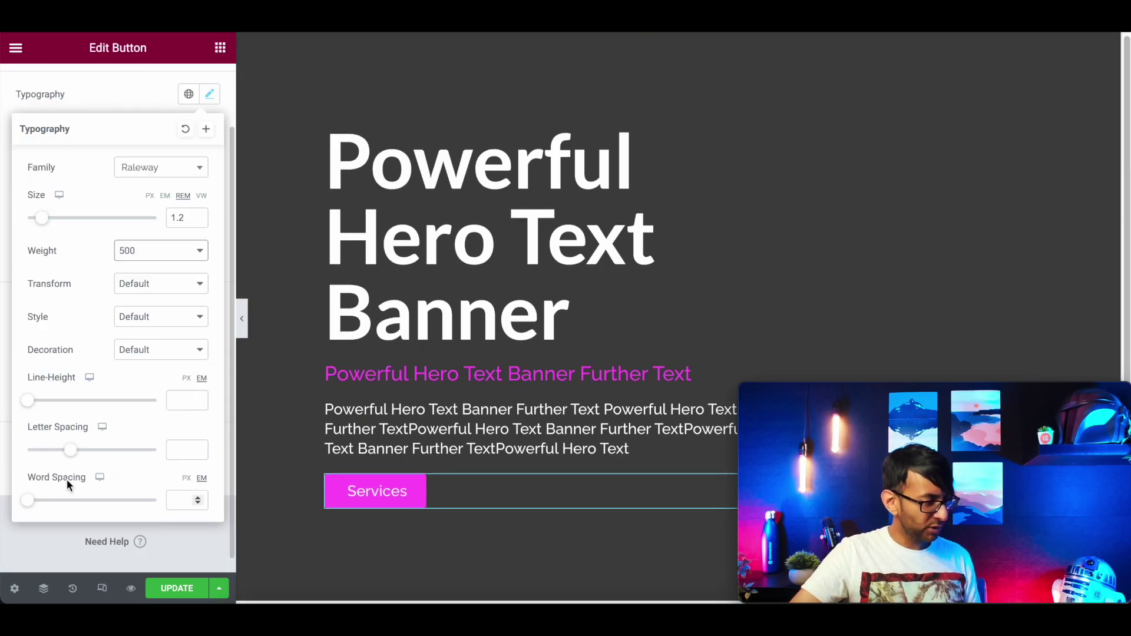
scroll(91, 399, up, 1)
click(73, 134)
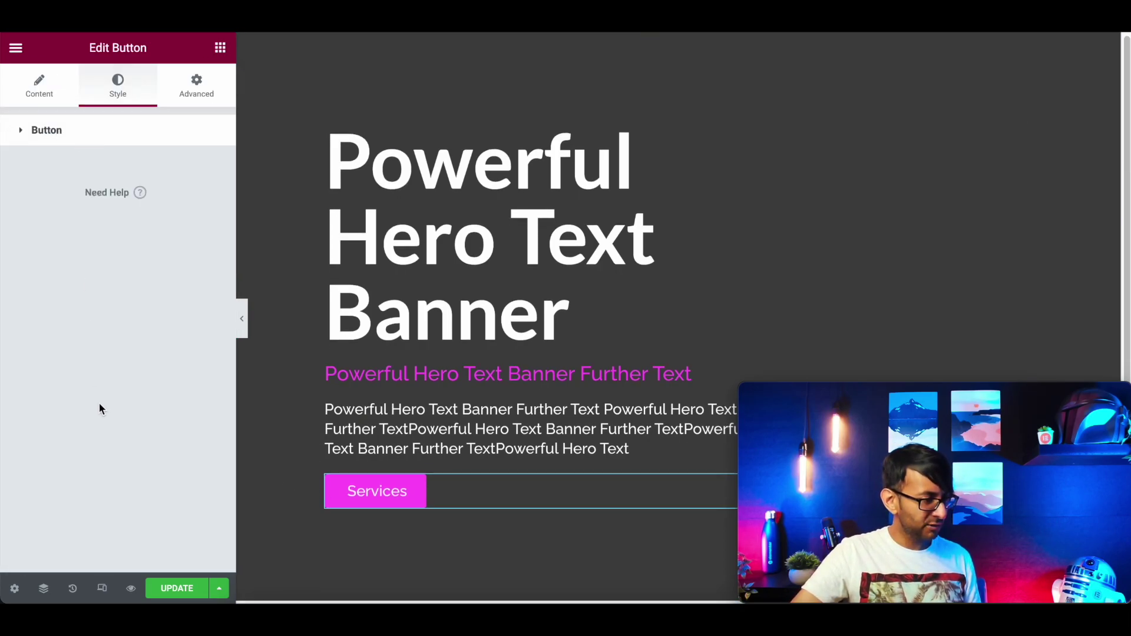
click(65, 140)
scroll(90, 489, down, 2)
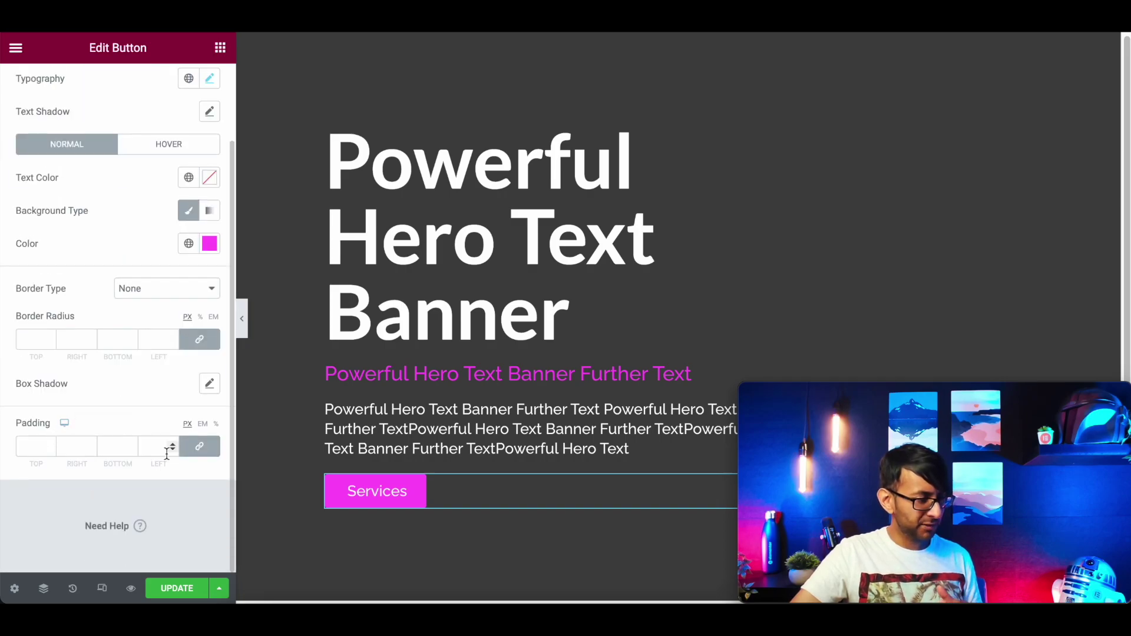
click(187, 450)
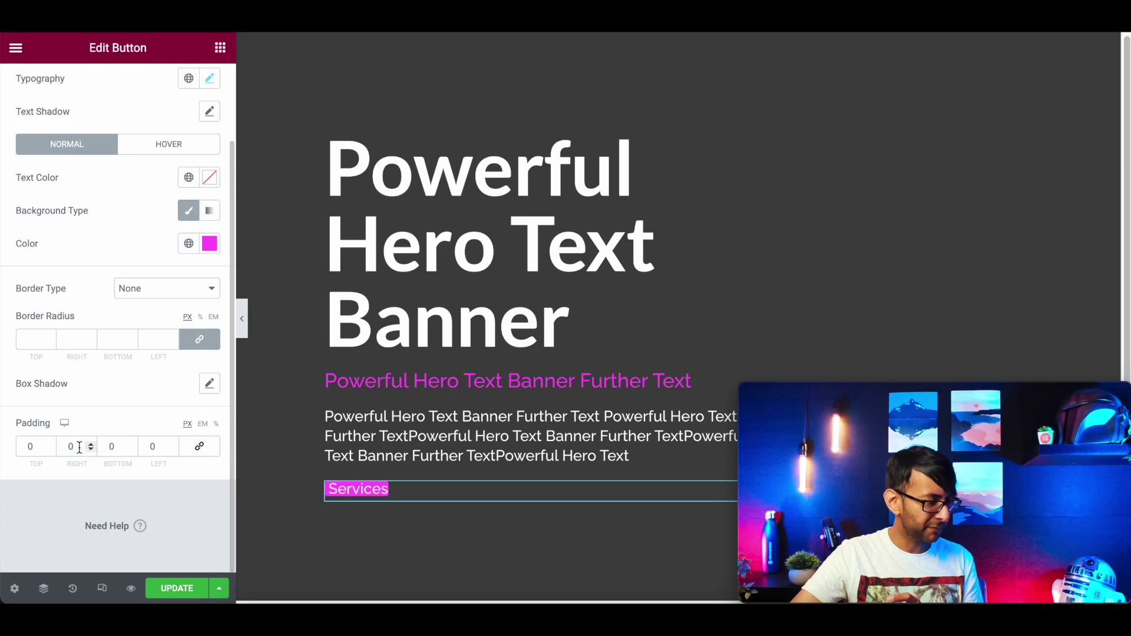
click(36, 446)
text(30)
key(Tab)
text(10)
key(Tab)
text(30)
key(Tab)
text(8)
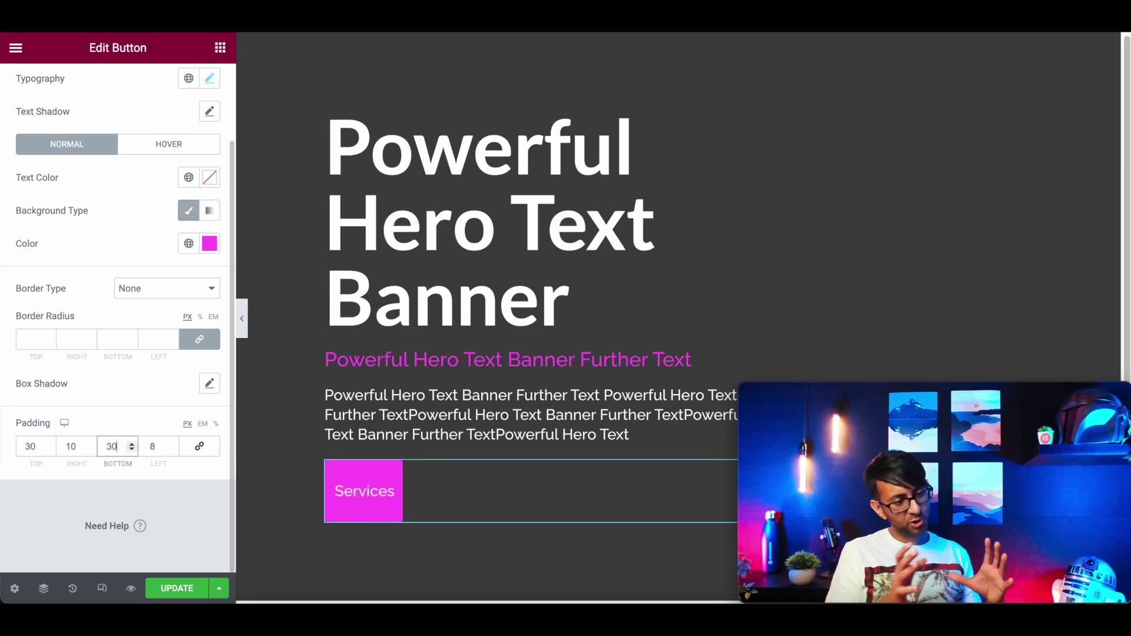
right_click(384, 489)
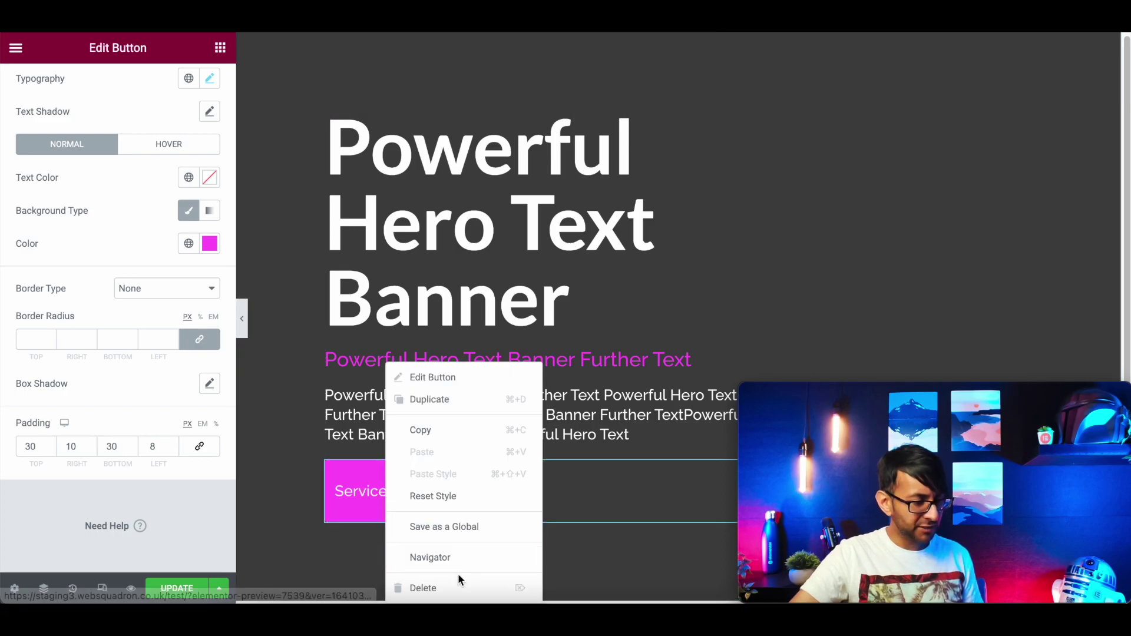
Delete the extra stacked Services button
click(459, 399)
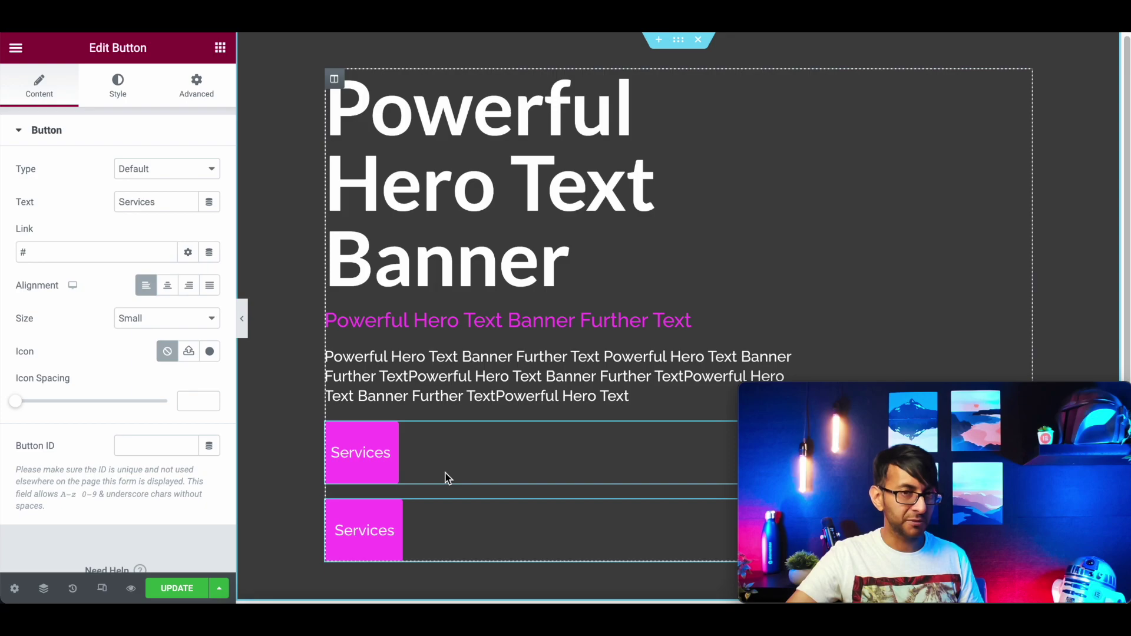
key(Delete)
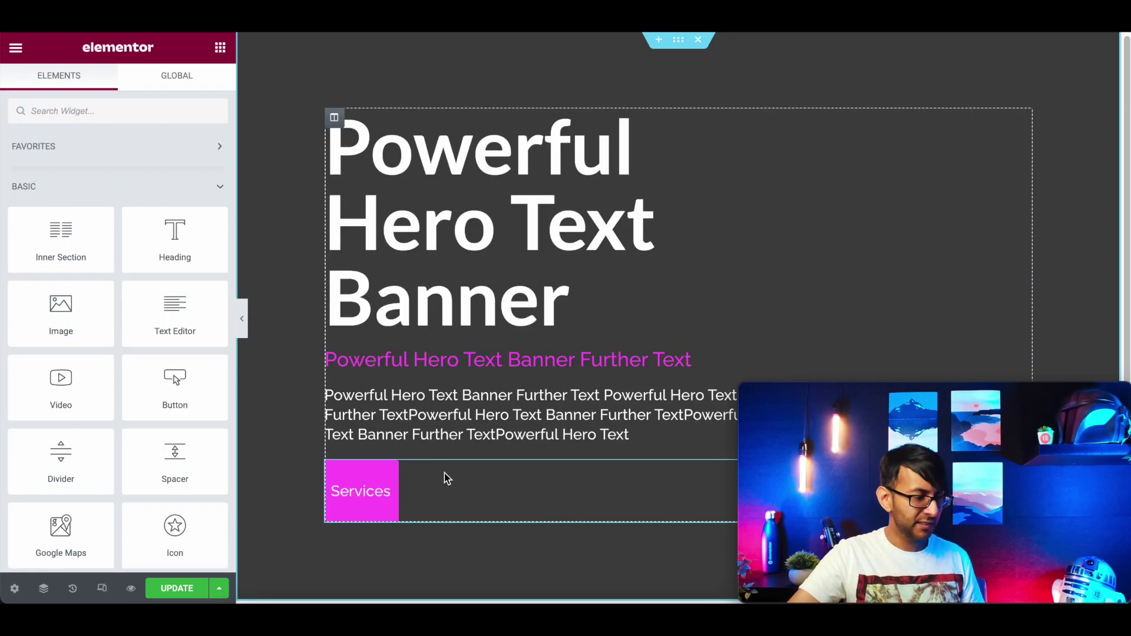
click(445, 475)
Set the Services button's Advanced positioning width to Custom (inline)
click(196, 84)
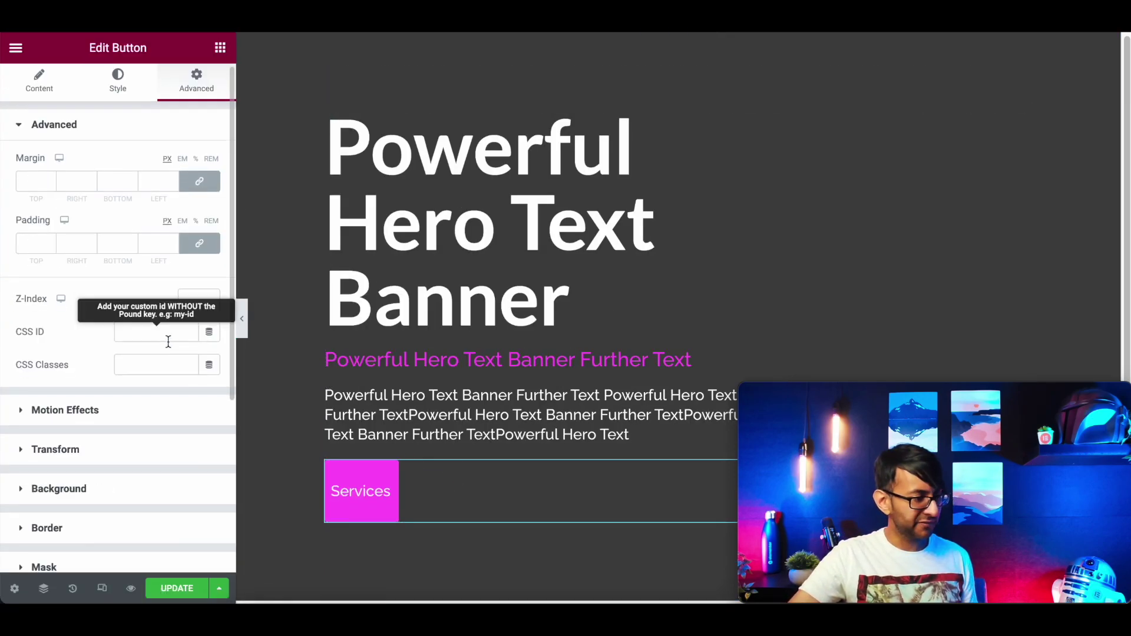
scroll(89, 489, down, 5)
click(104, 344)
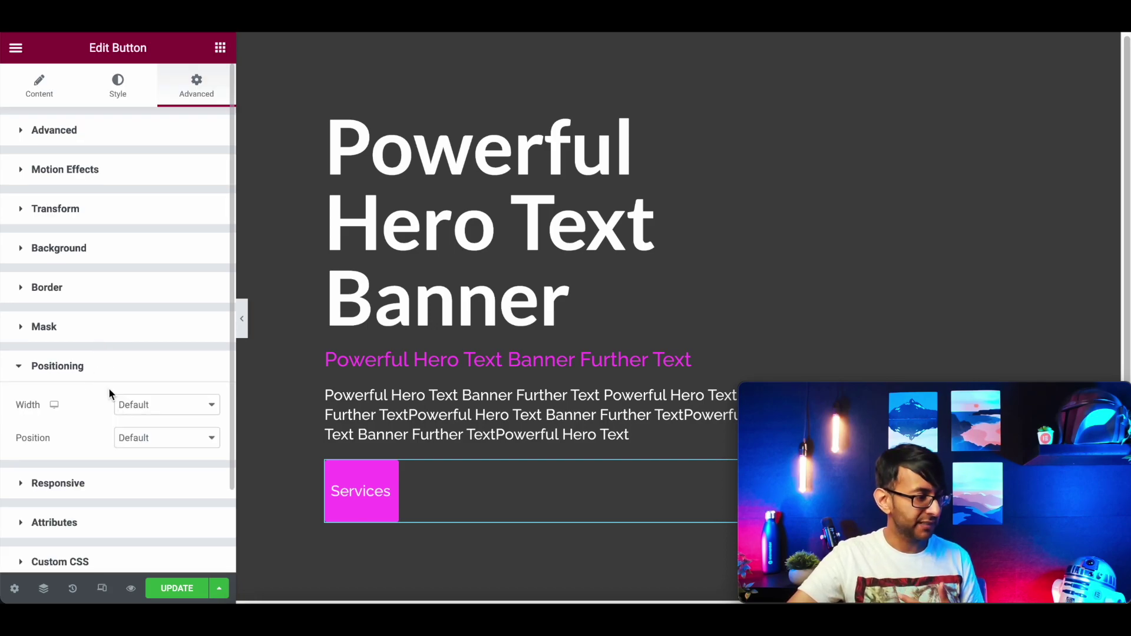
click(164, 411)
click(161, 459)
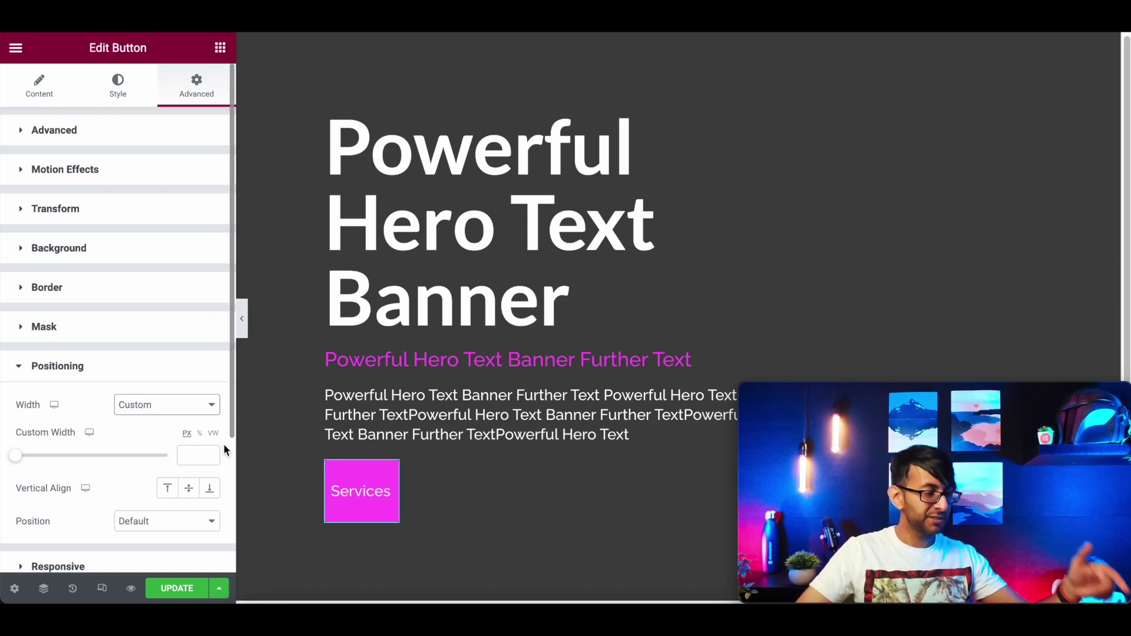
Duplicate the Services button so a copy sits beside it
right_click(383, 495)
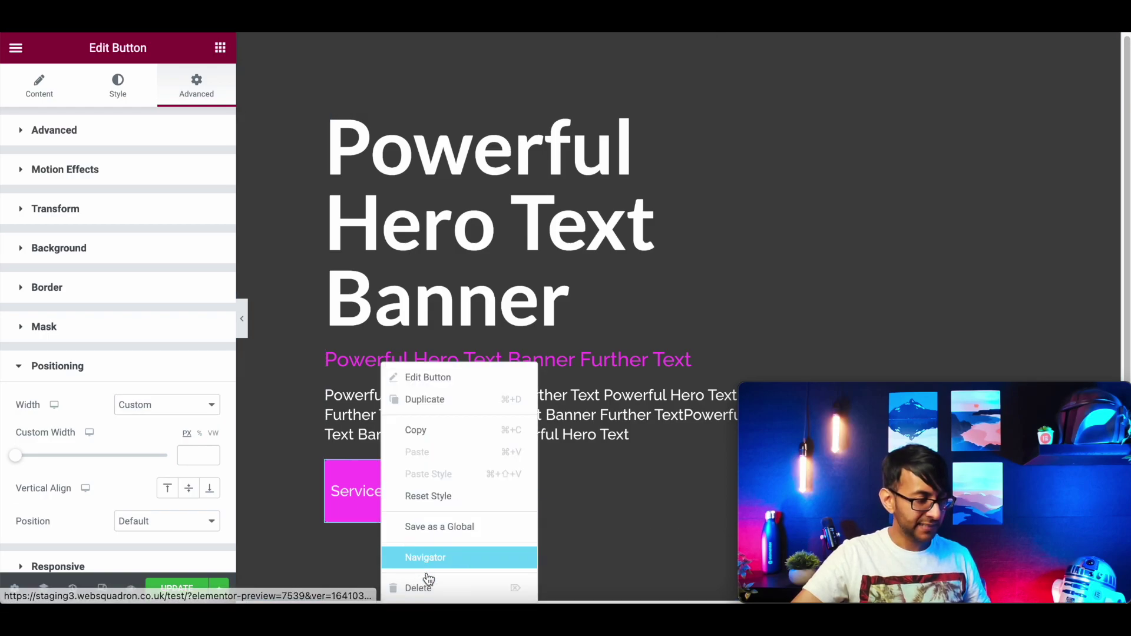
click(445, 398)
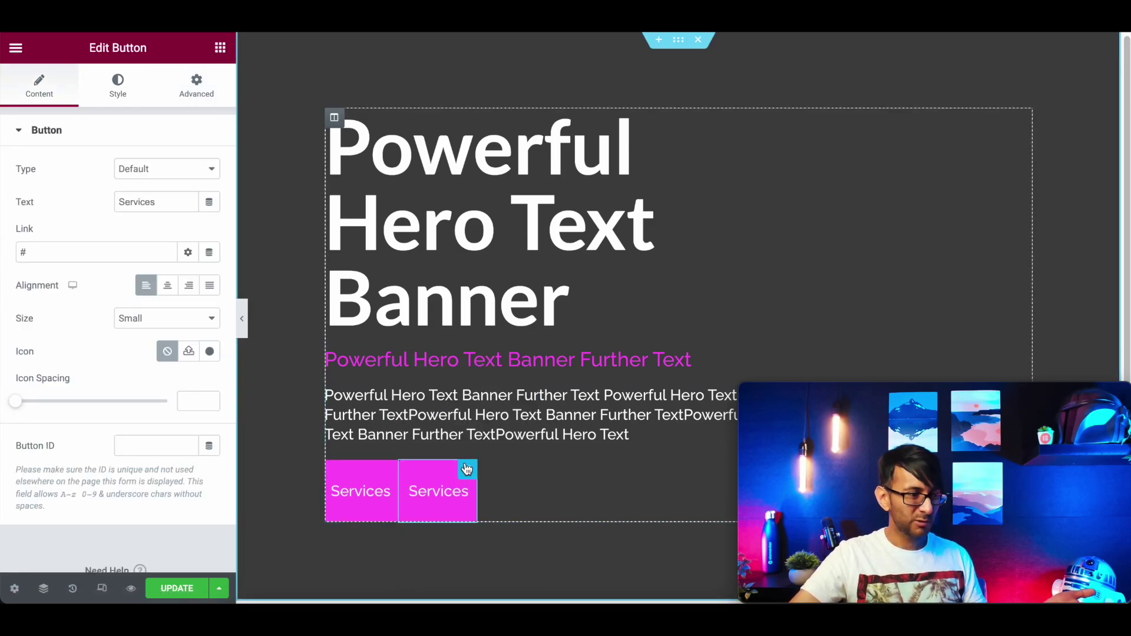
click(194, 88)
Unlink margins and set the second button's left margin to 20
click(199, 187)
click(120, 179)
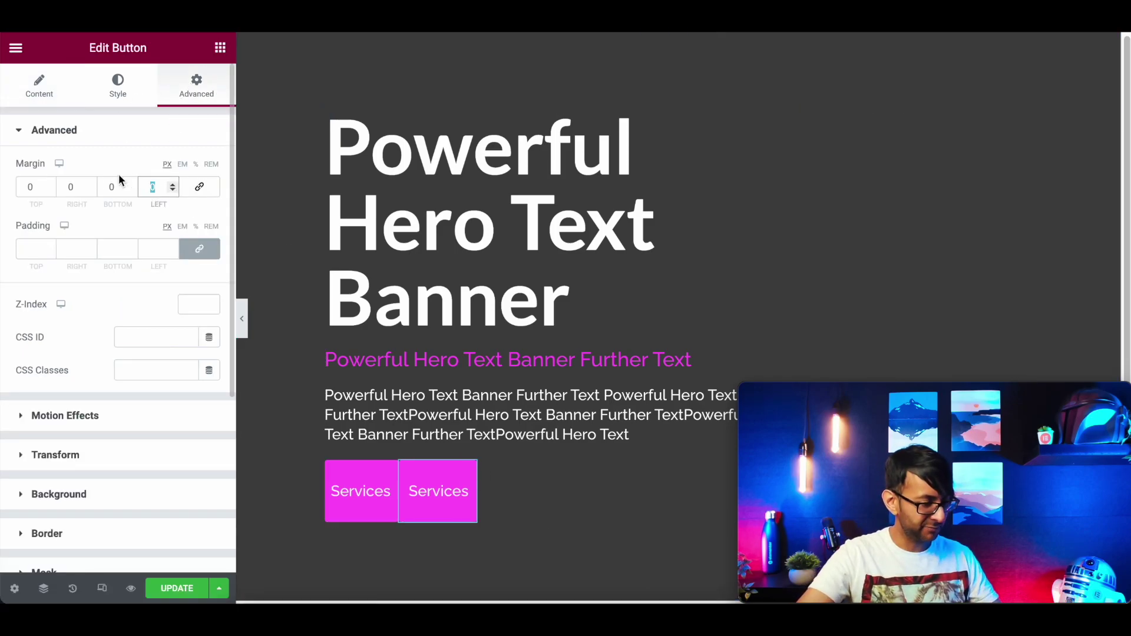
text(50)
key(BackSpace)
key(BackSpace)
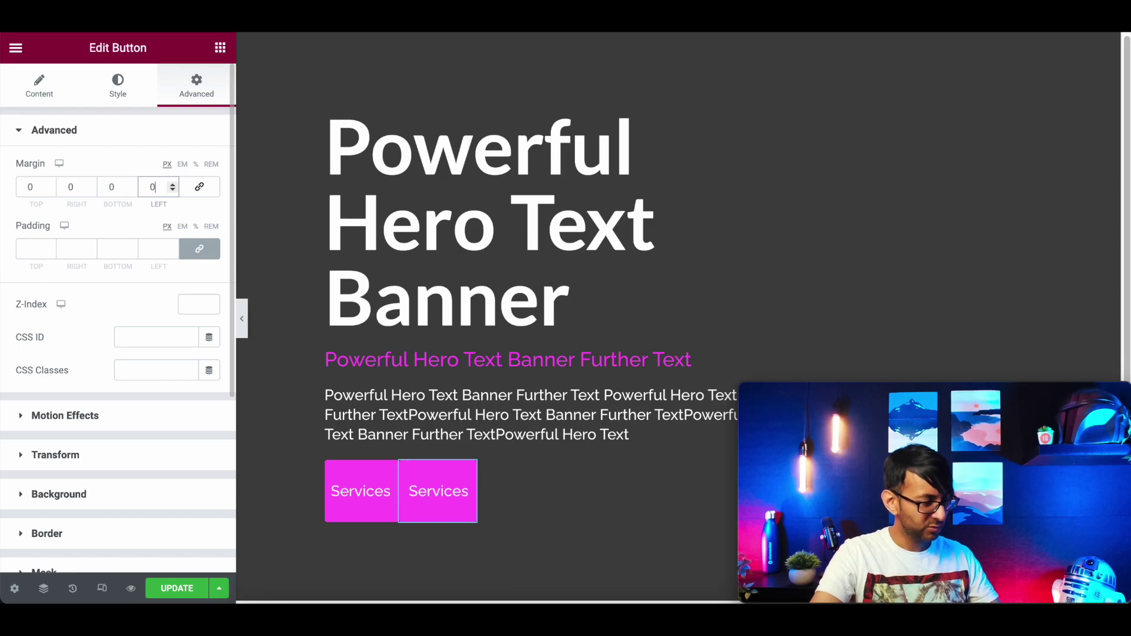
text(020)
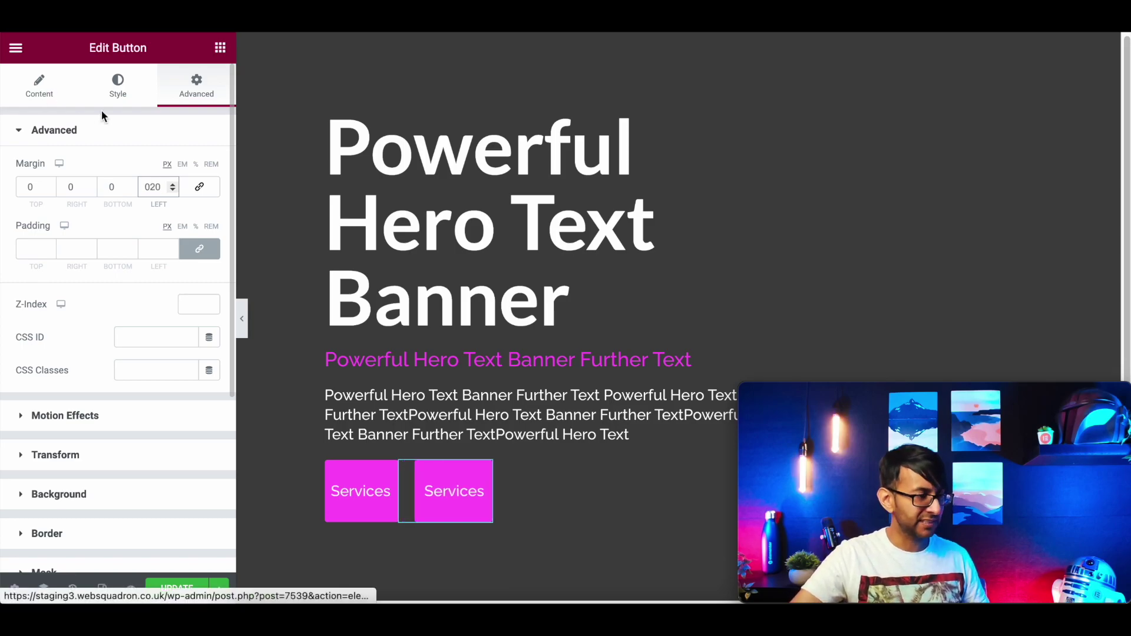
Change the second button's label to 'Shop'
click(44, 89)
double_click(161, 202)
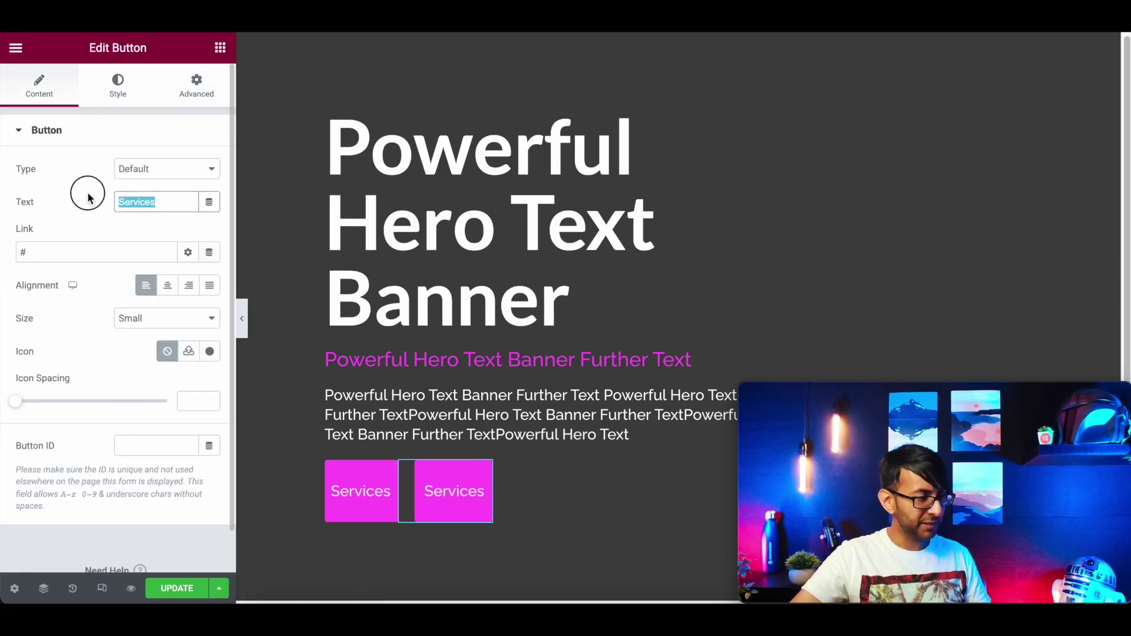
text(Shop)
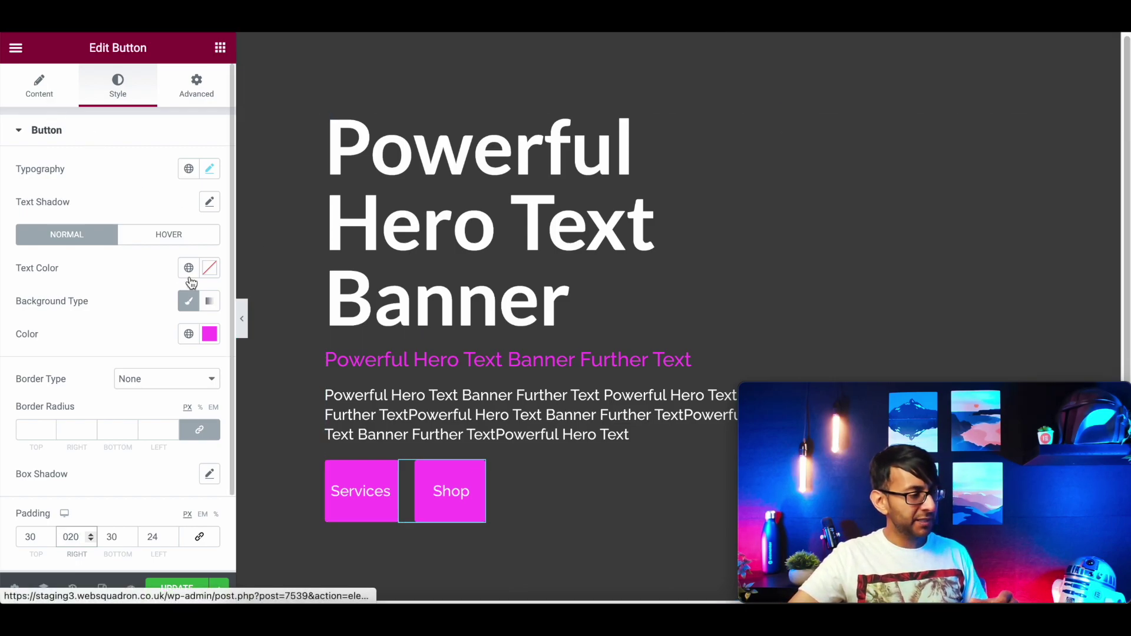
Give the Shop button the crimson global colour New Item #15 background
click(187, 335)
scroll(97, 471, down, 5)
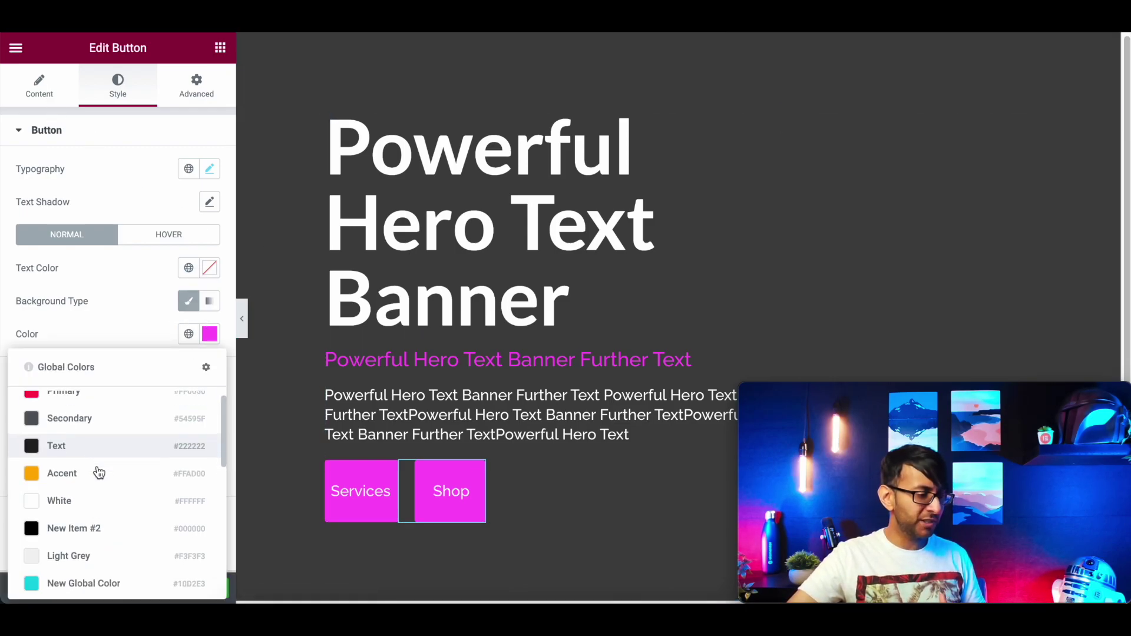
scroll(97, 474, down, 3)
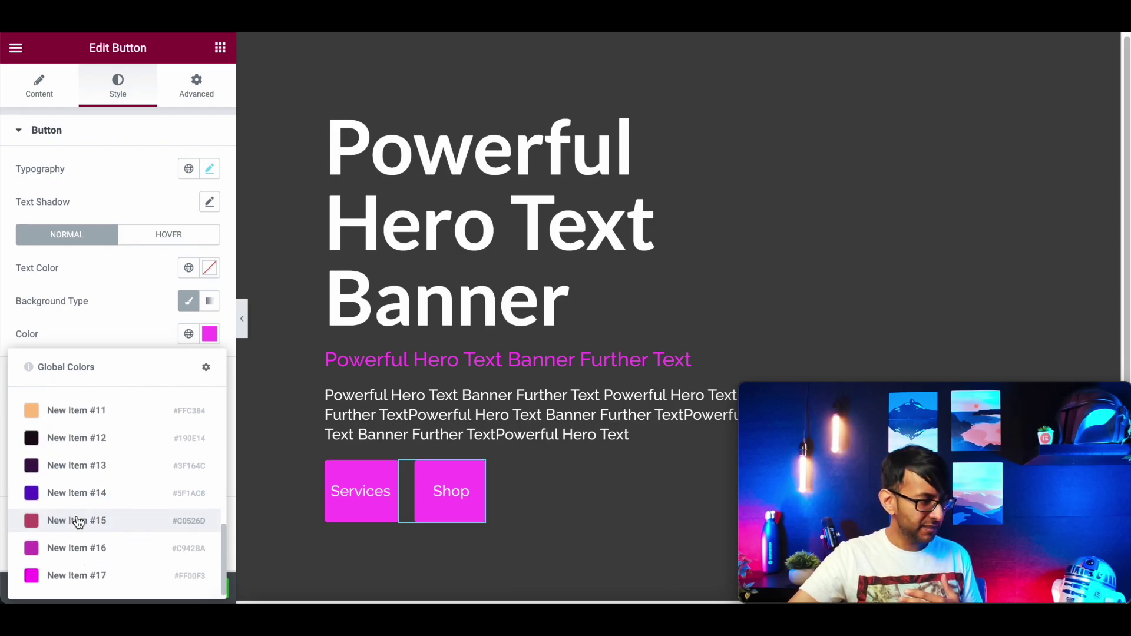
click(78, 520)
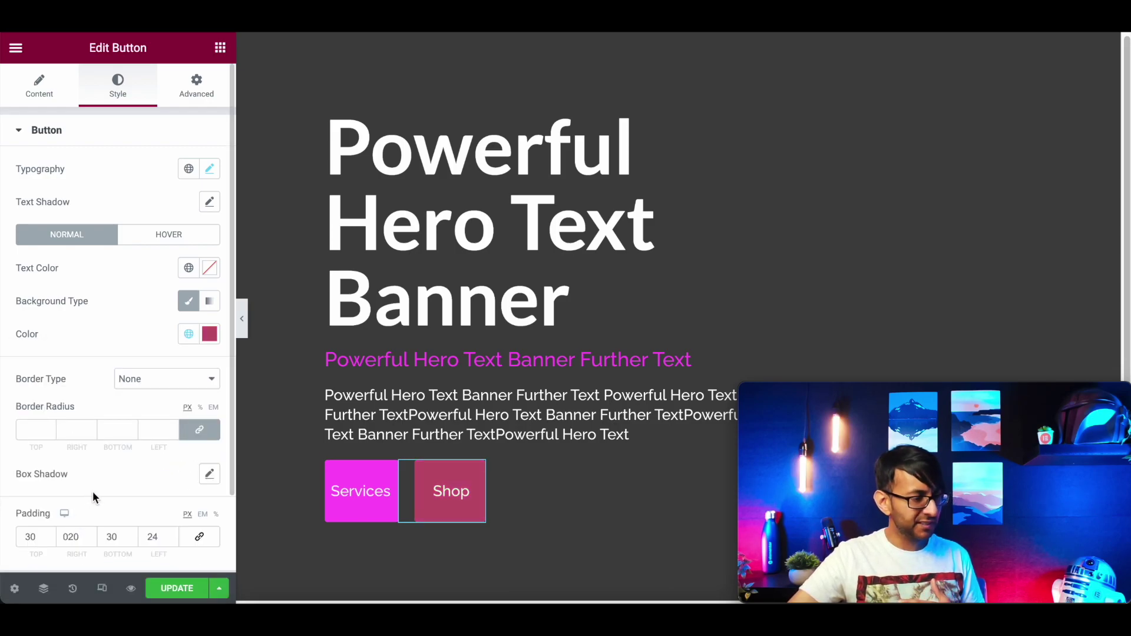
click(188, 334)
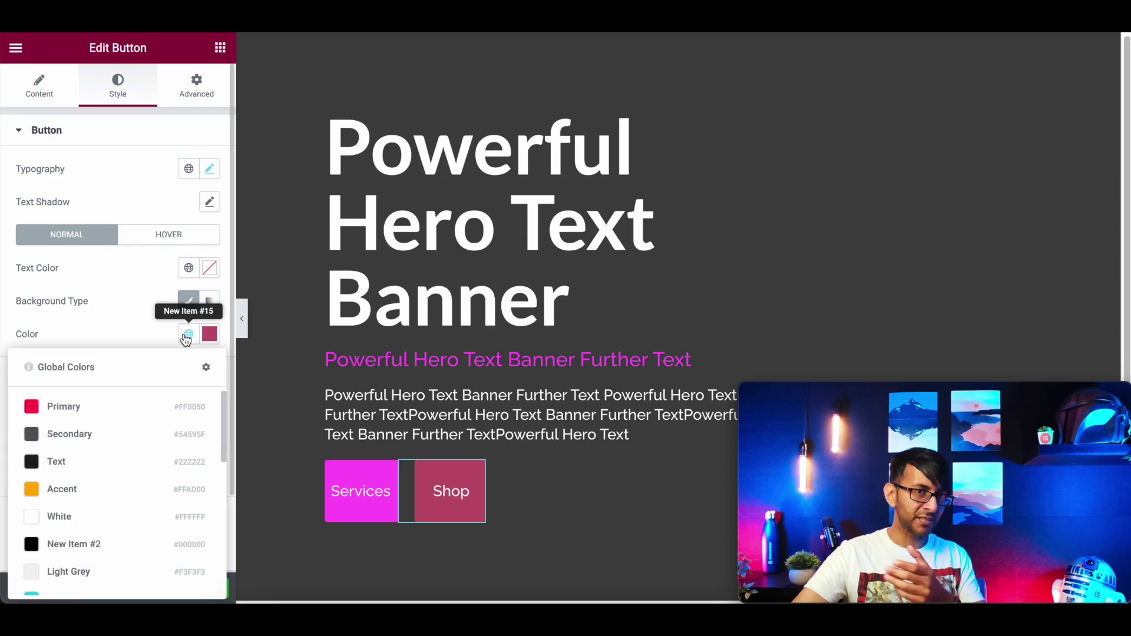
scroll(97, 518, down, 10)
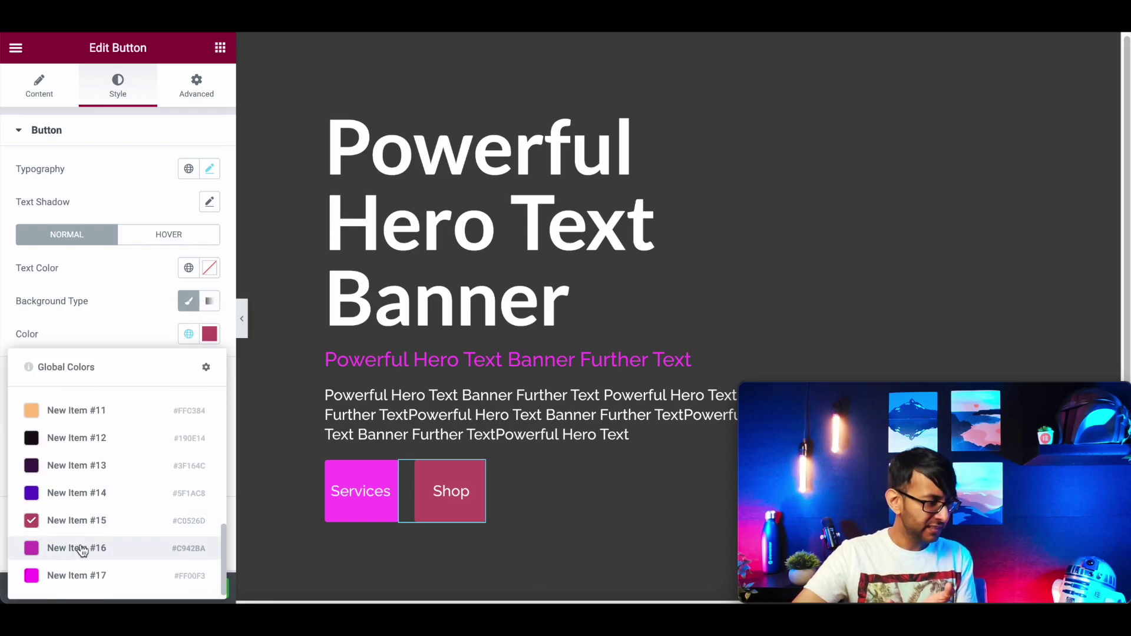
right_click(483, 489)
Duplicate the Shop button and relabel the copy 'Contact'
click(561, 402)
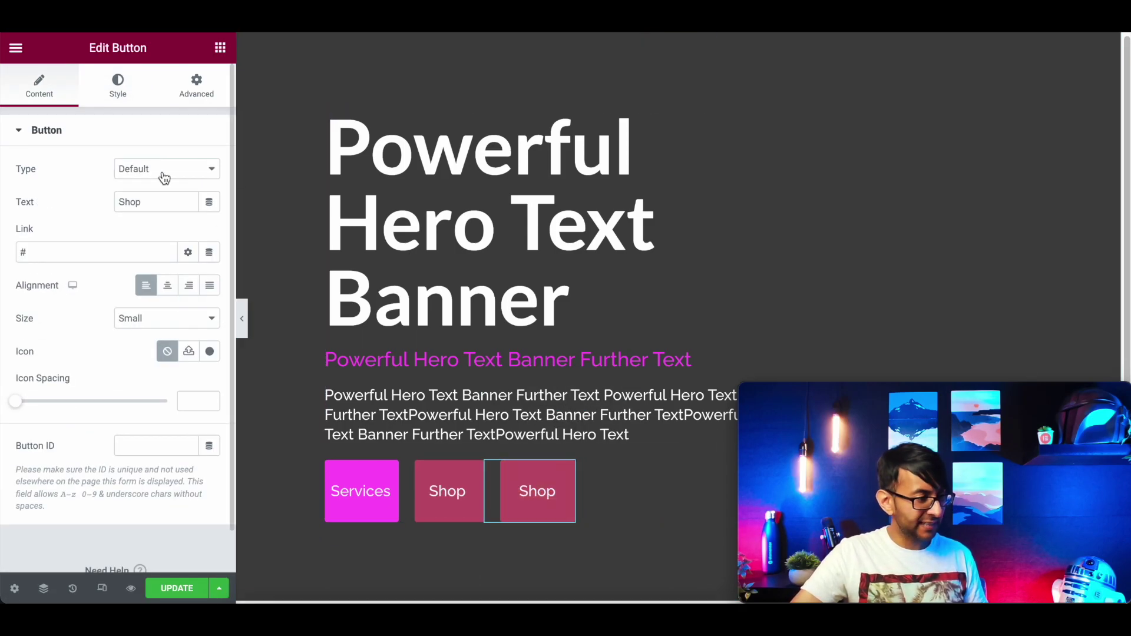
click(151, 201)
drag(151, 201, 96, 197)
text(Contact)
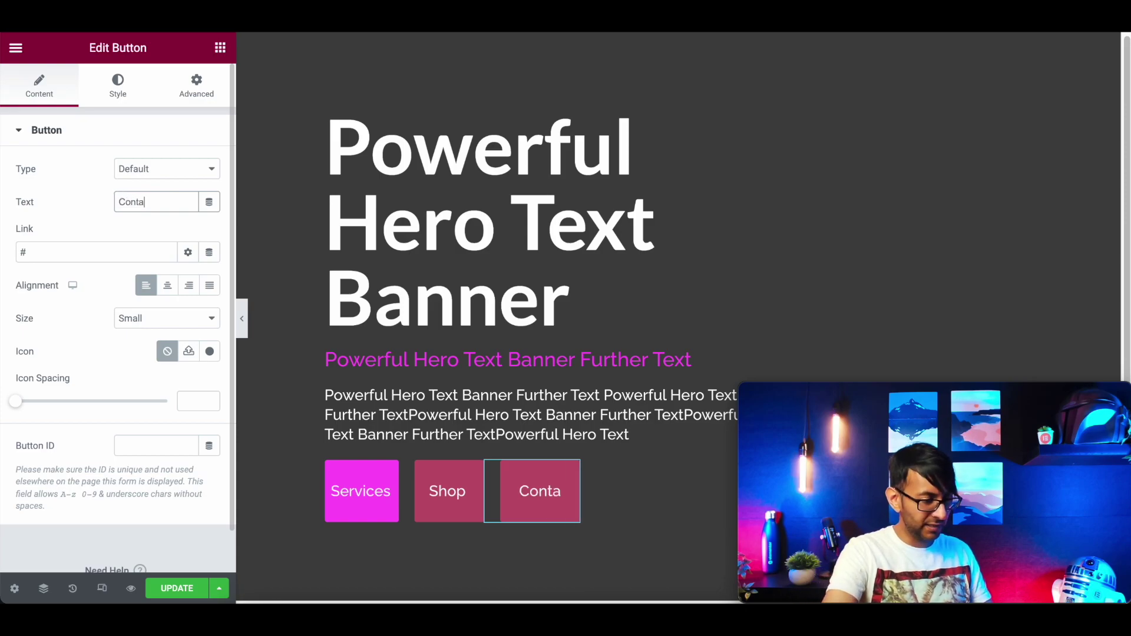
Reduce the Contact button's right and left padding slightly
click(197, 89)
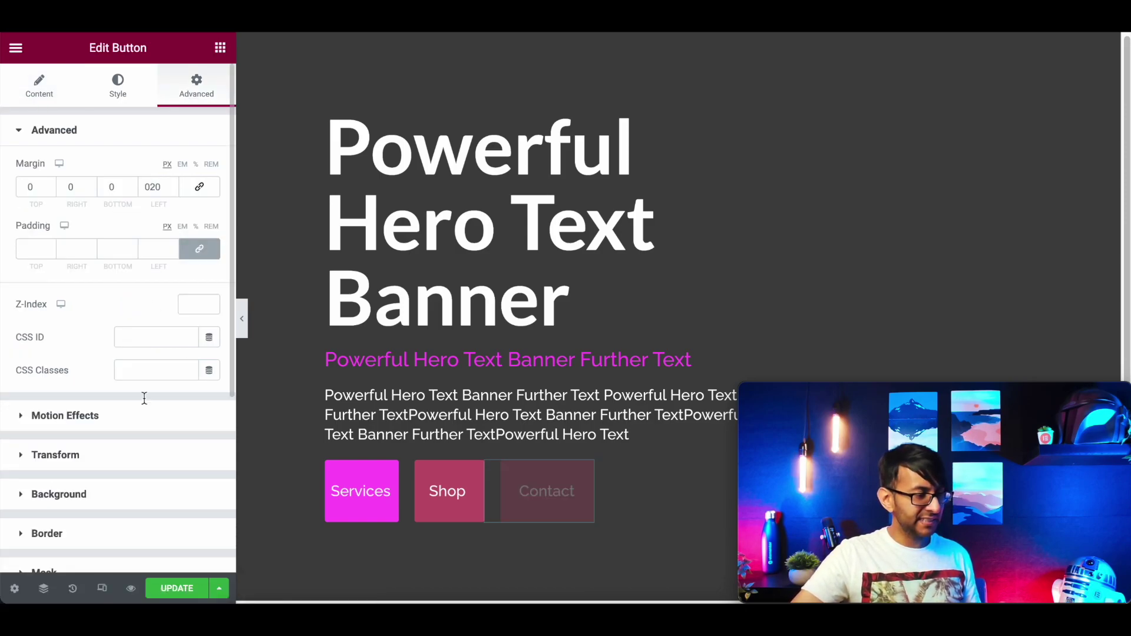
click(123, 93)
scroll(118, 412, down, 2)
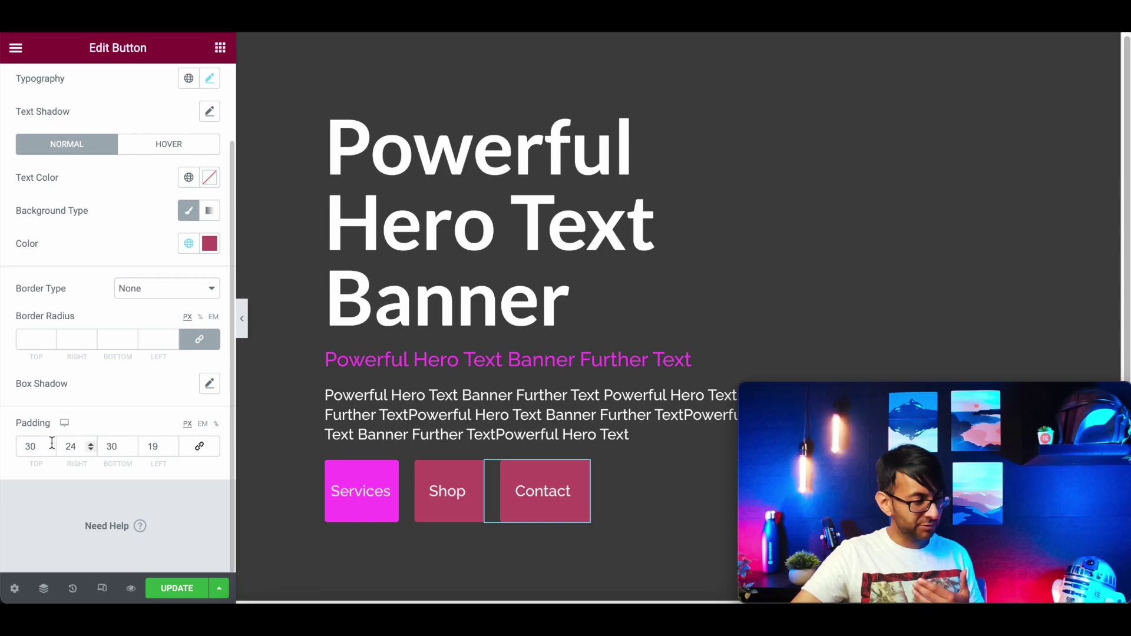
click(91, 451)
click(91, 451)
click(91, 451)
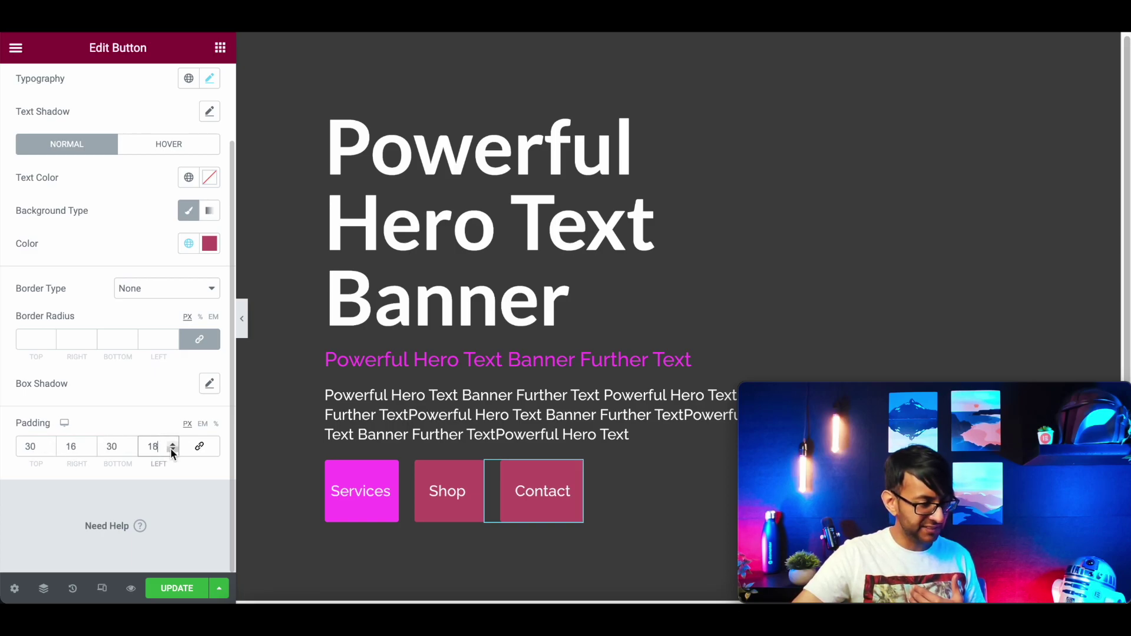
scroll(118, 353, up, 2)
Give the Contact button a grey #8F8F8F background and hide the editor panel to preview
click(210, 334)
drag(47, 417, 31, 449)
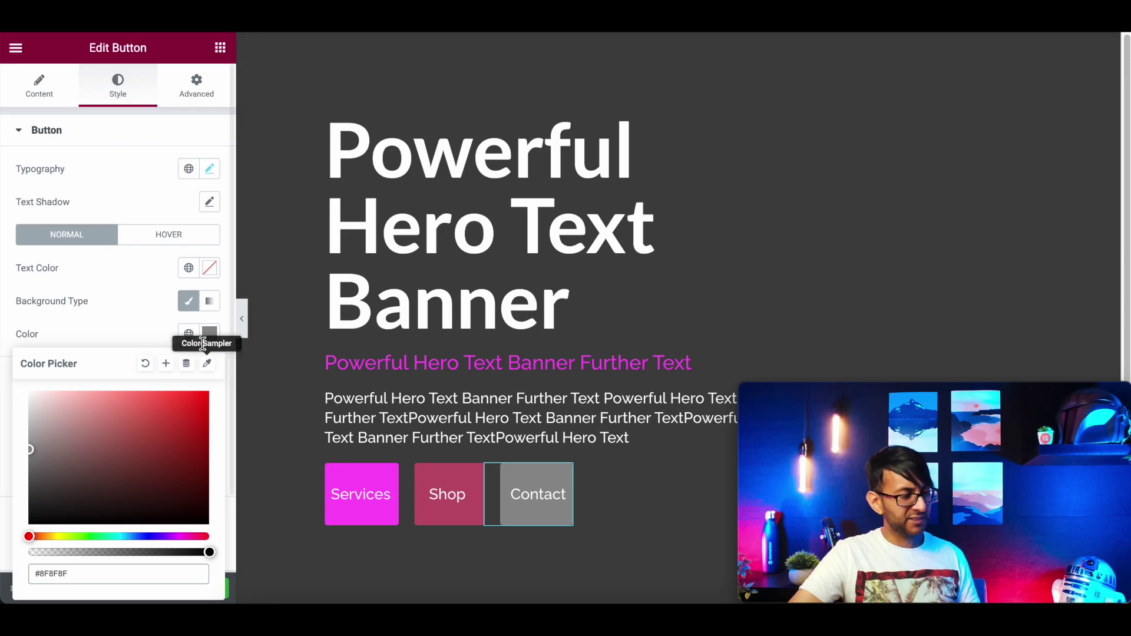
click(241, 319)
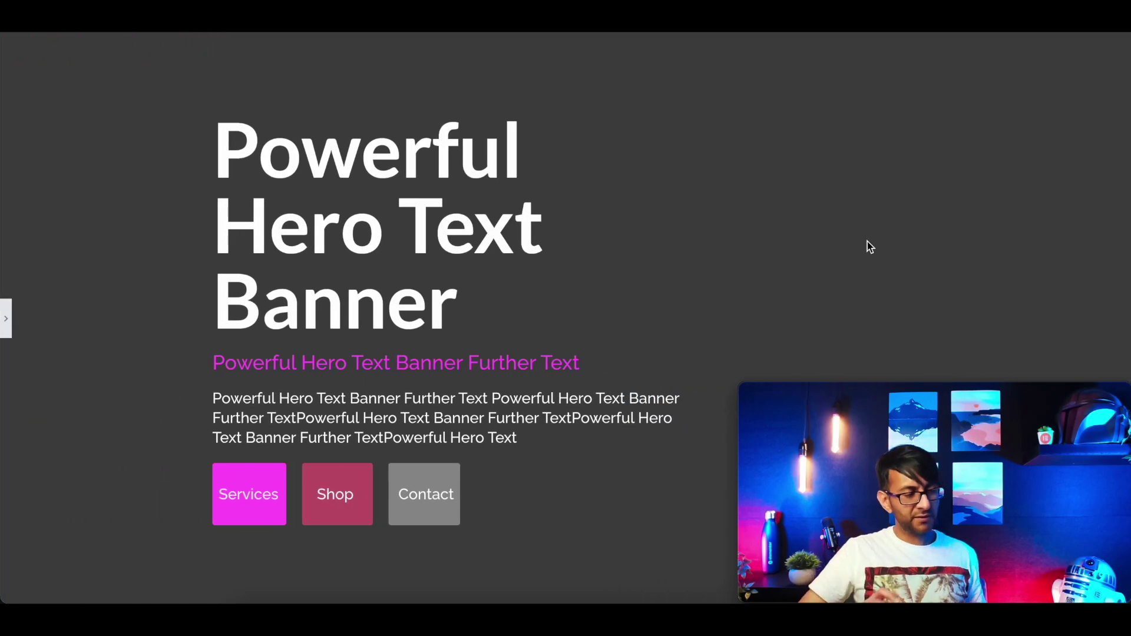